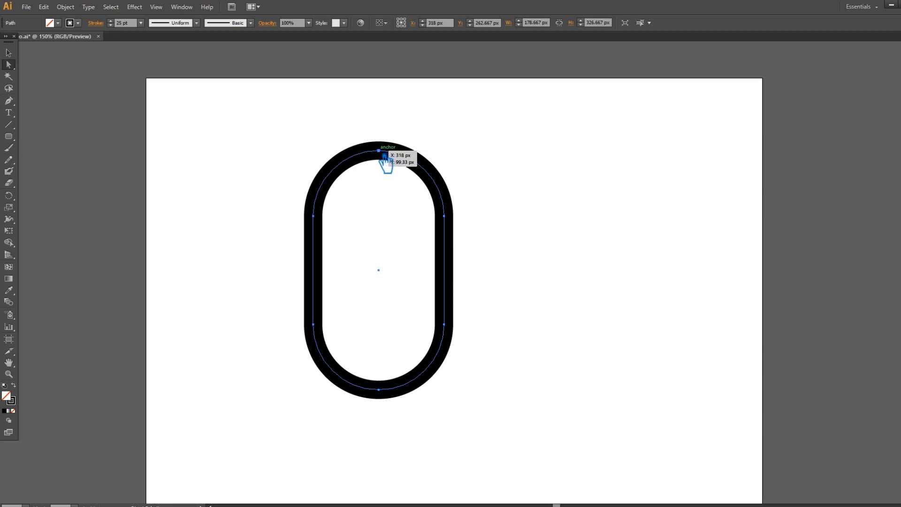
Step: Delete the top anchor and curved top of the rounded rectangle so only an open U shape remains
{"action": "double_click", "coordinate": [9, 65]}
{"action": "left_click", "coordinate": [520, 333]}
{"action": "left_click_drag", "start_coordinate": [9, 64], "coordinate": [66, 73]}
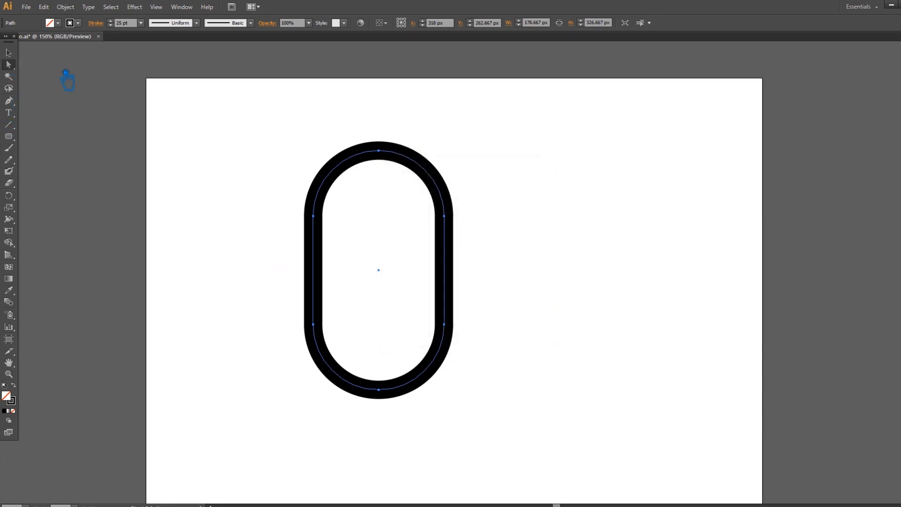
{"action": "left_click", "coordinate": [388, 158]}
{"action": "key", "text": "Delete"}
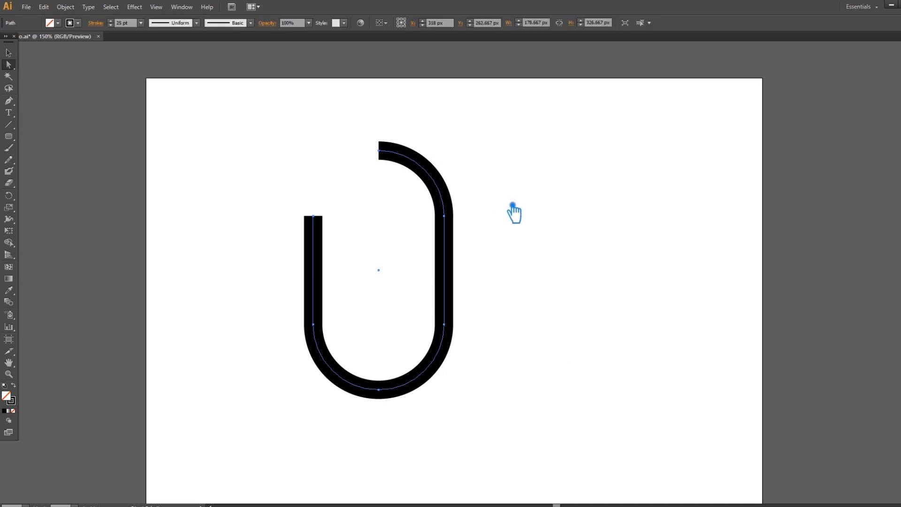
{"action": "key", "text": "Delete"}
{"action": "key", "text": "ctrl+z"}
{"action": "left_click", "coordinate": [389, 165]}
{"action": "key", "text": "Delete"}
{"action": "left_click", "coordinate": [9, 52]}
{"action": "left_click", "coordinate": [564, 264]}
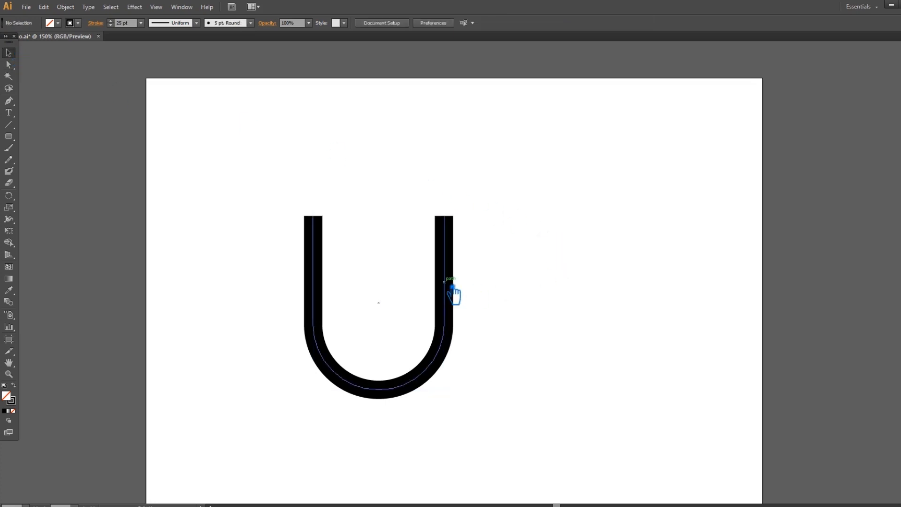
Step: Make a smaller, centred copy of the U inside the original, about 88 px wide and 117 px high
{"action": "left_click", "coordinate": [452, 287]}
{"action": "left_click", "coordinate": [517, 274]}
{"action": "left_click", "coordinate": [456, 219]}
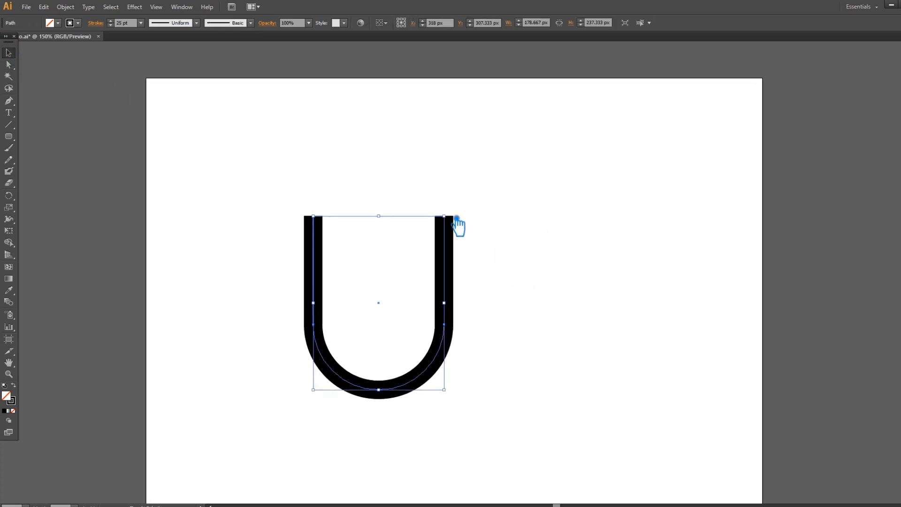
{"action": "left_click_drag", "start_coordinate": [454, 219], "coordinate": [411, 260]}
Step: Nudge the inner U down to about Y 321 px, closer to the bottom curve of the outer U
{"action": "key", "text": "Down"}
{"action": "key", "text": "Down"}
{"action": "key", "text": "Down"}
{"action": "key", "text": "Down"}
{"action": "key", "text": "Down"}
{"action": "key", "text": "Down"}
{"action": "key", "text": "Down"}
{"action": "key", "text": "Down"}
{"action": "key", "text": "Down"}
{"action": "key", "text": "Down"}
{"action": "key", "text": "Down"}
{"action": "key", "text": "Down"}
{"action": "key", "text": "Down"}
{"action": "key", "text": "Down"}
{"action": "key", "text": "Down"}
{"action": "key", "text": "Down"}
{"action": "key", "text": "Down"}
{"action": "key", "text": "Down"}
{"action": "key", "text": "Down"}
{"action": "key", "text": "Up"}
{"action": "key", "text": "Up"}
{"action": "key", "text": "Up"}
{"action": "key", "text": "Up"}
{"action": "key", "text": "Up"}
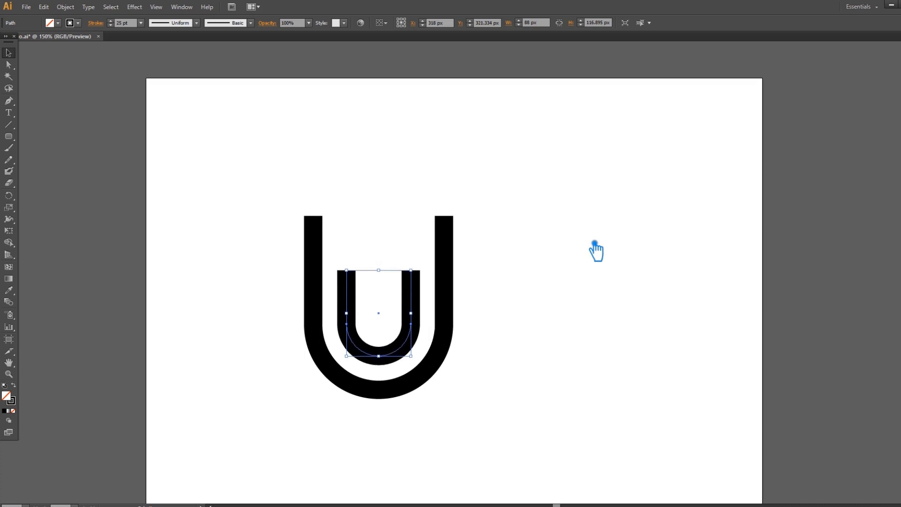
Step: Raise both top end points of the inner U together, extending its height to about 226 px
{"action": "key", "text": "a"}
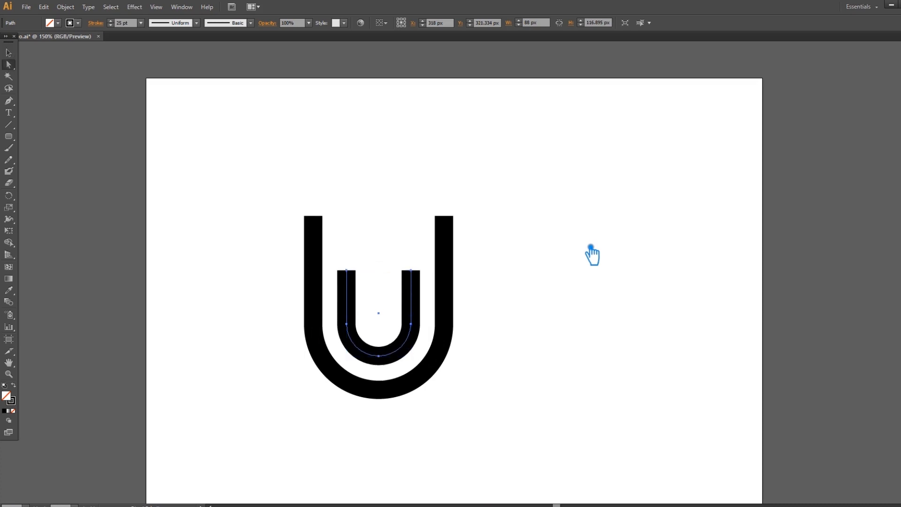
{"action": "left_click", "coordinate": [547, 263]}
{"action": "left_click", "coordinate": [347, 270]}
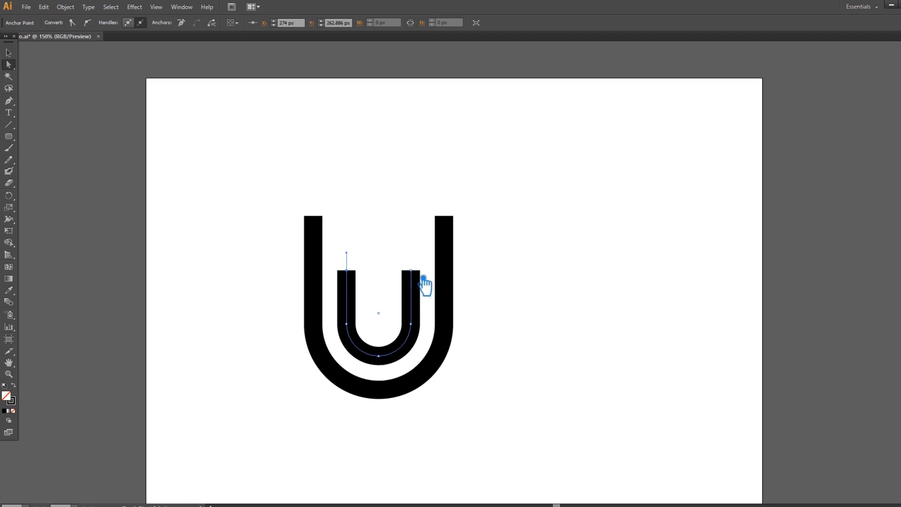
{"action": "left_click", "coordinate": [419, 277]}
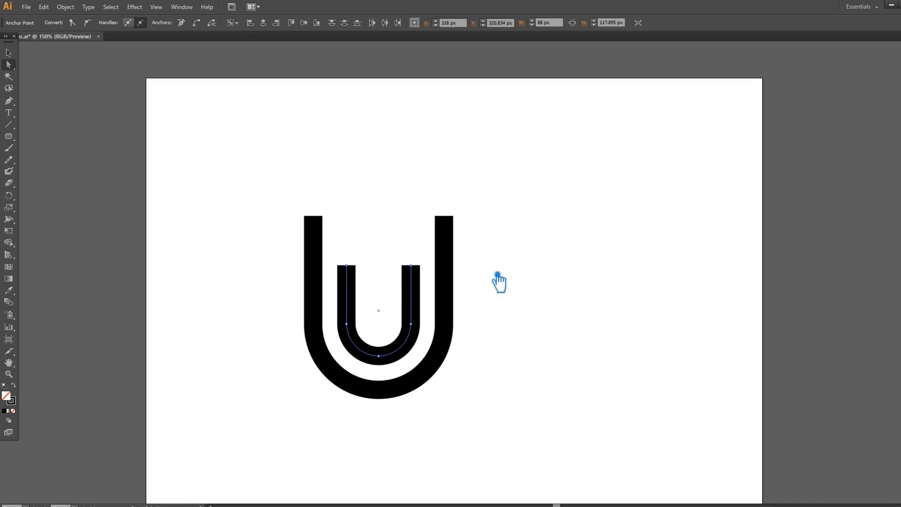
{"action": "key", "text": "Up"}
{"action": "key", "text": "Up"}
{"action": "key", "text": "Up"}
{"action": "key", "text": "Up"}
{"action": "key", "text": "Up"}
{"action": "key", "text": "Up"}
{"action": "key", "text": "Up"}
{"action": "key", "text": "Up"}
{"action": "key", "text": "Up"}
{"action": "key", "text": "Up"}
{"action": "key", "text": "Up"}
{"action": "key", "text": "Up"}
{"action": "key", "text": "Up"}
{"action": "key", "text": "Up"}
{"action": "key", "text": "Up"}
{"action": "key", "text": "Up"}
{"action": "key", "text": "Up"}
{"action": "key", "text": "Up"}
{"action": "key", "text": "Up"}
{"action": "key", "text": "Up"}
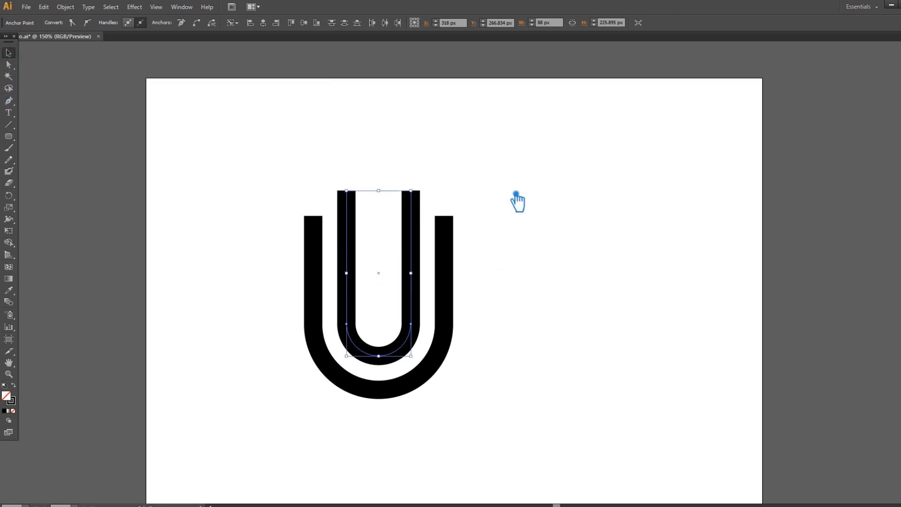
{"action": "left_click", "coordinate": [534, 206]}
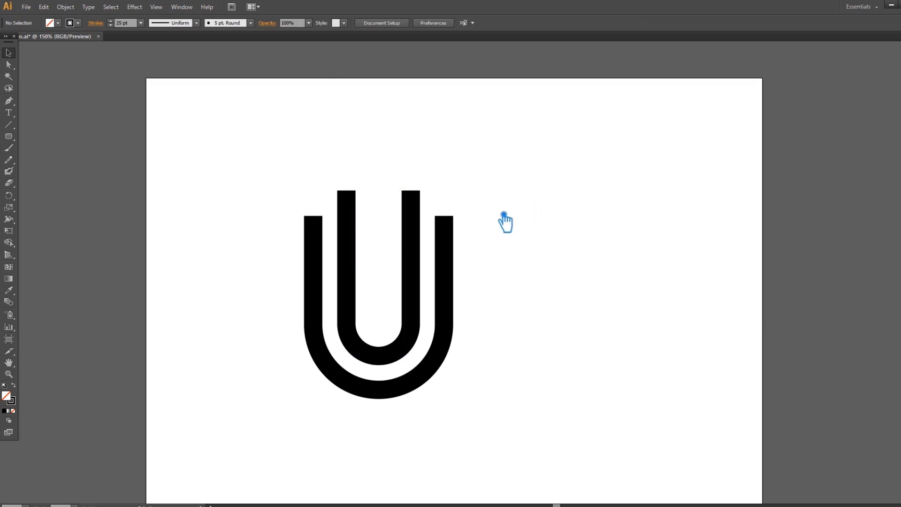
Step: Raise both top end points of the outer U to the inner U's top, making it about 273 px high
{"action": "key", "text": "a"}
{"action": "left_click", "coordinate": [315, 220]}
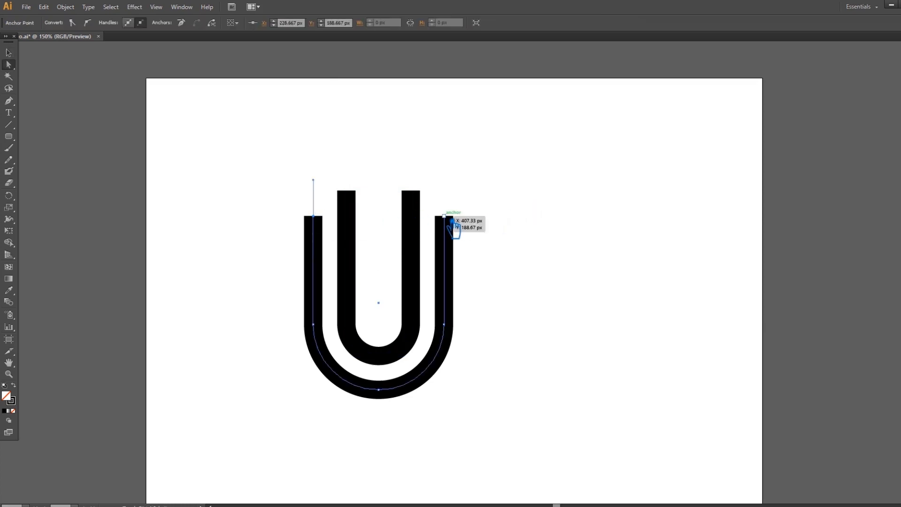
{"action": "left_click", "coordinate": [444, 217], "text": "shift"}
{"action": "key", "text": "shift+Up"}
{"action": "key", "text": "shift+Up"}
{"action": "key", "text": "shift+Up"}
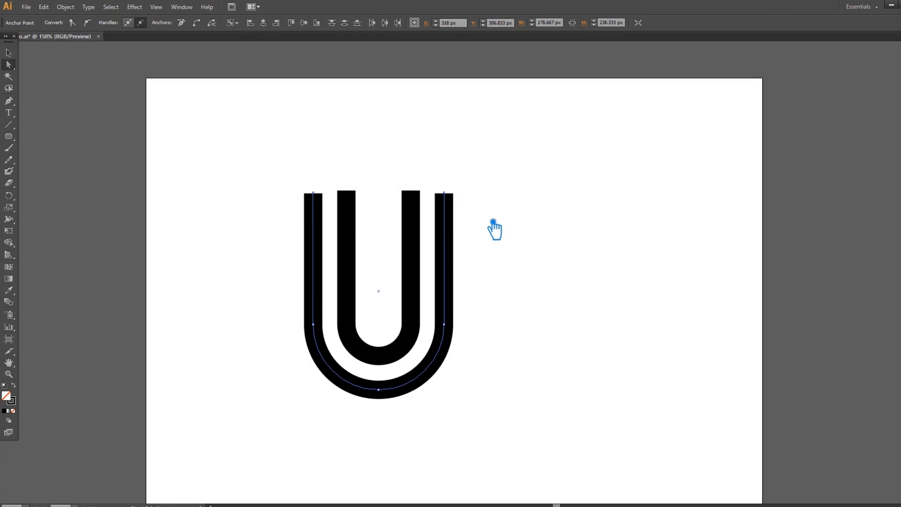
{"action": "left_click", "coordinate": [533, 236]}
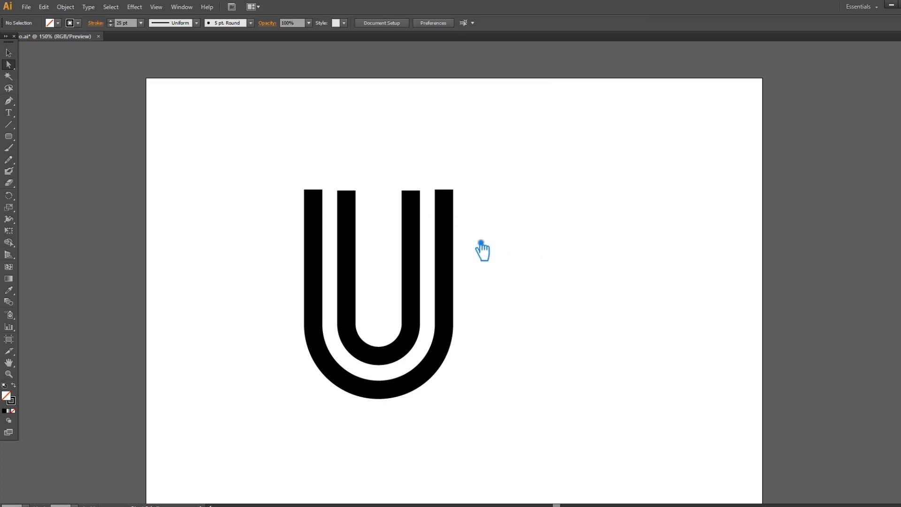
Step: Make a smaller, centred copy of the inner U between its arms, about 35 px wide and 89 px high
{"action": "left_click", "coordinate": [416, 268]}
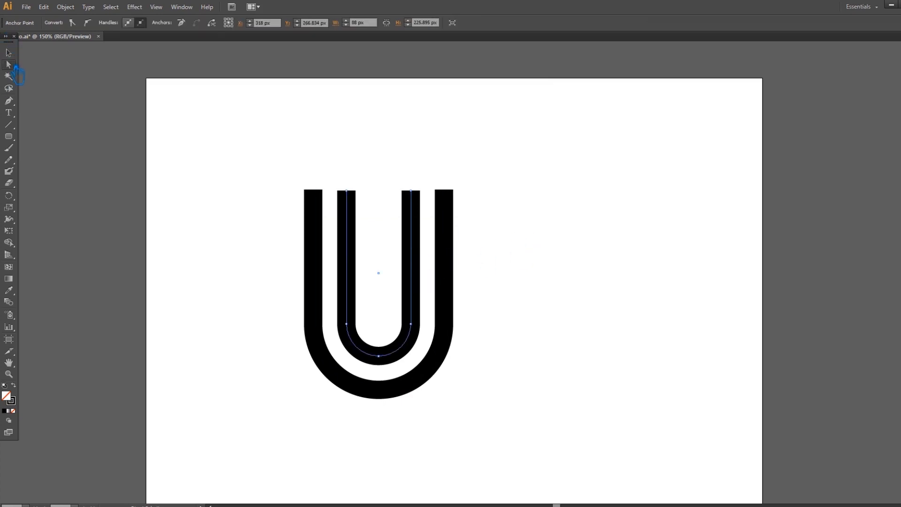
{"action": "key", "text": "v"}
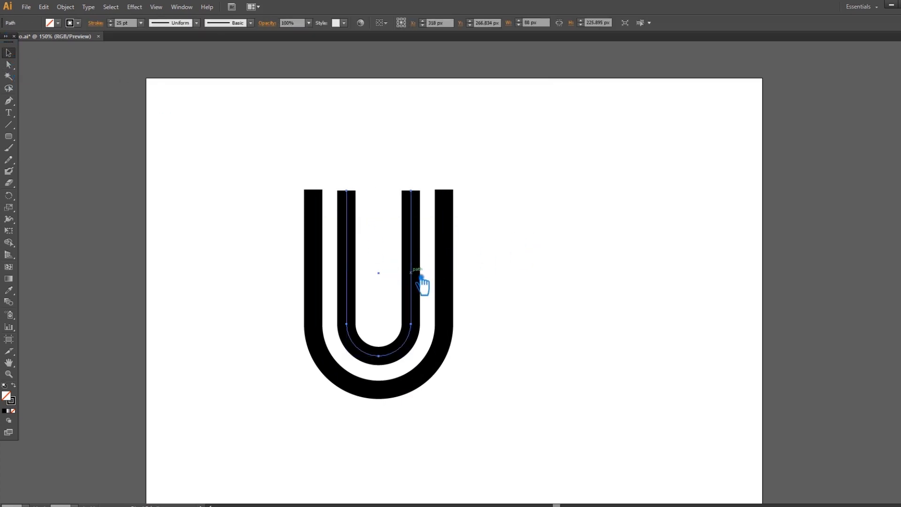
{"action": "left_click_drag", "start_coordinate": [419, 192], "coordinate": [400, 206]}
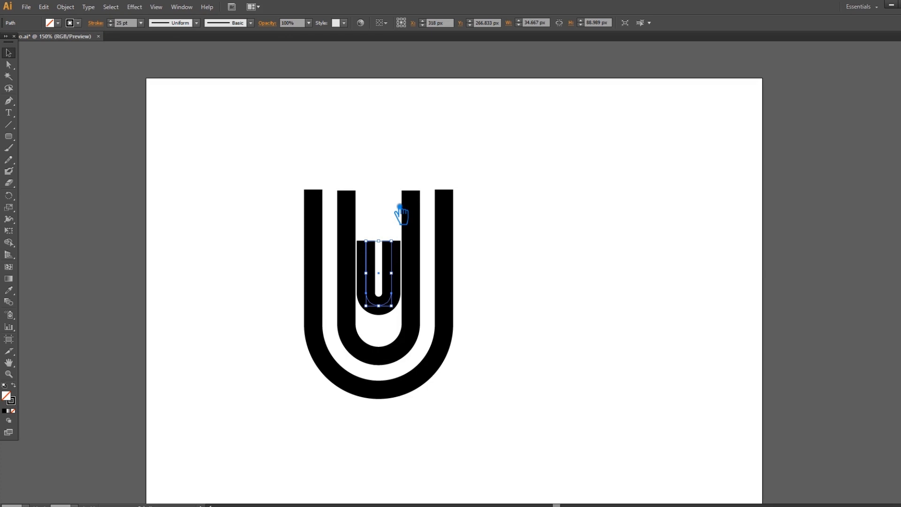
Step: Nudge the smallest U down until only a thin, even gap separates its curve from the surrounding U
{"action": "key", "text": "Down"}
{"action": "key", "text": "Down"}
{"action": "key", "text": "Down"}
{"action": "key", "text": "Down"}
{"action": "key", "text": "Down"}
{"action": "key", "text": "Down"}
{"action": "key", "text": "Down"}
{"action": "key", "text": "Down"}
{"action": "key", "text": "Down"}
{"action": "key", "text": "Down"}
{"action": "key", "text": "Down"}
{"action": "key", "text": "Down"}
{"action": "key", "text": "Down"}
{"action": "key", "text": "Down"}
{"action": "key", "text": "Down"}
{"action": "key", "text": "Down"}
{"action": "key", "text": "Down"}
{"action": "key", "text": "Down"}
{"action": "key", "text": "Down"}
{"action": "key", "text": "Down"}
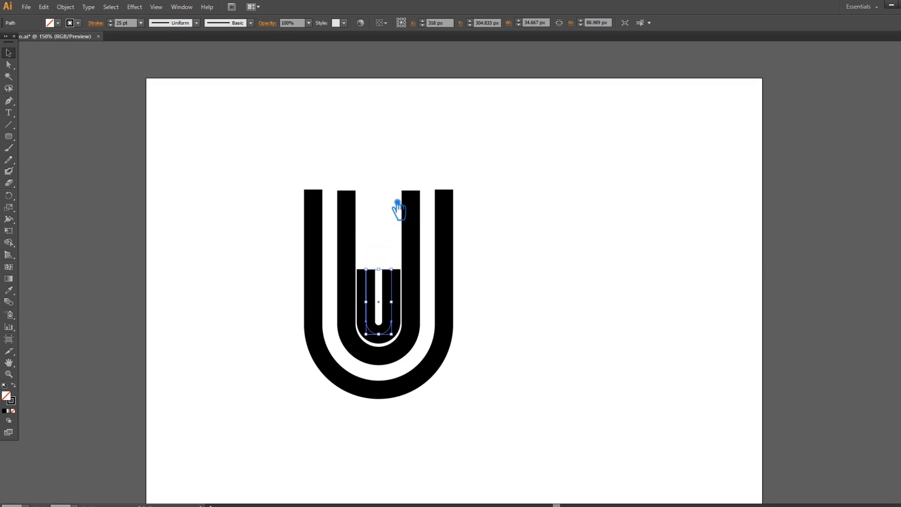
{"action": "left_click", "coordinate": [553, 261]}
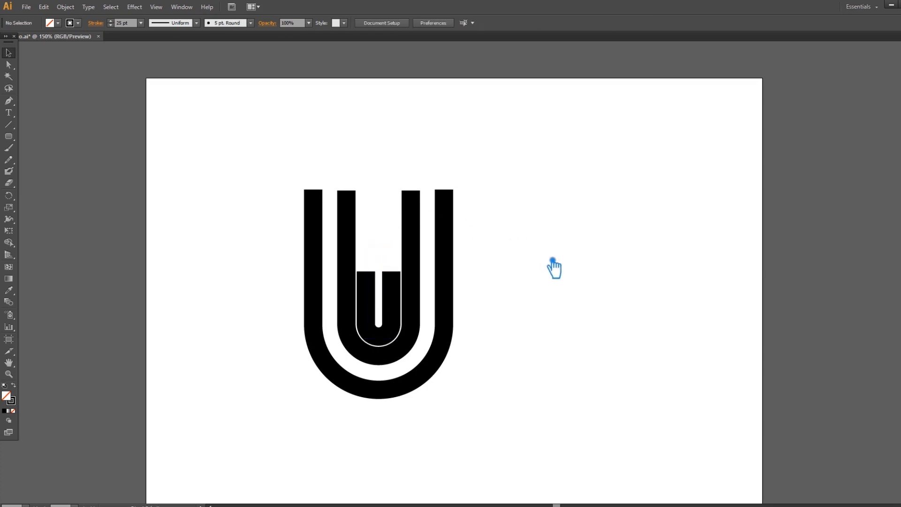
Step: Raise both top end points of the smallest U until its arms line up with the tops of the other U shapes
{"action": "key", "text": "ctrl+plus"}
{"action": "key", "text": "ctrl+plus"}
{"action": "key", "text": "a"}
{"action": "left_click", "coordinate": [287, 277]}
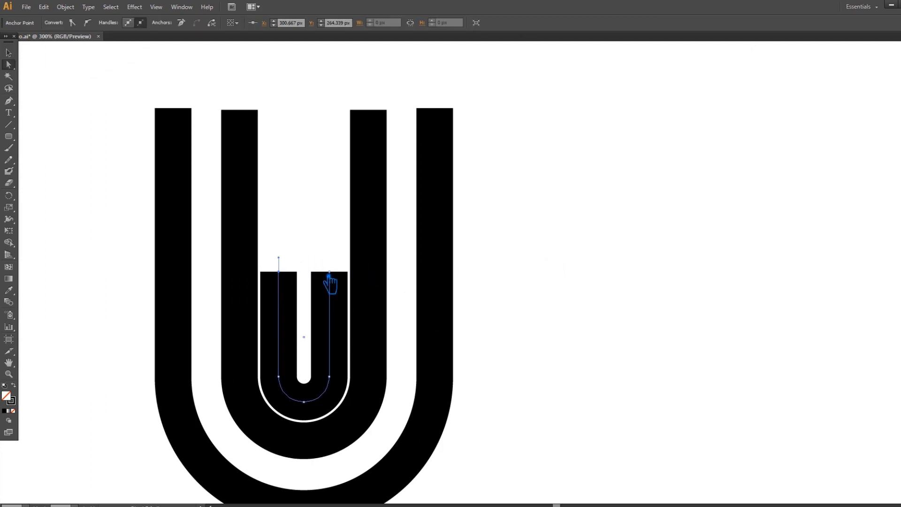
{"action": "key", "text": "Up"}
{"action": "key", "text": "Up"}
{"action": "key", "text": "Up"}
{"action": "key", "text": "Up"}
{"action": "key", "text": "Up"}
{"action": "key", "text": "Up"}
{"action": "key", "text": "Up"}
{"action": "key", "text": "Up"}
{"action": "key", "text": "Up"}
{"action": "key", "text": "Up"}
{"action": "key", "text": "Up"}
{"action": "key", "text": "Up"}
{"action": "key", "text": "Up"}
{"action": "key", "text": "Up"}
{"action": "key", "text": "Up"}
{"action": "key", "text": "Up"}
{"action": "key", "text": "Up"}
{"action": "key", "text": "Up"}
{"action": "key", "text": "Up"}
{"action": "key", "text": "Up"}
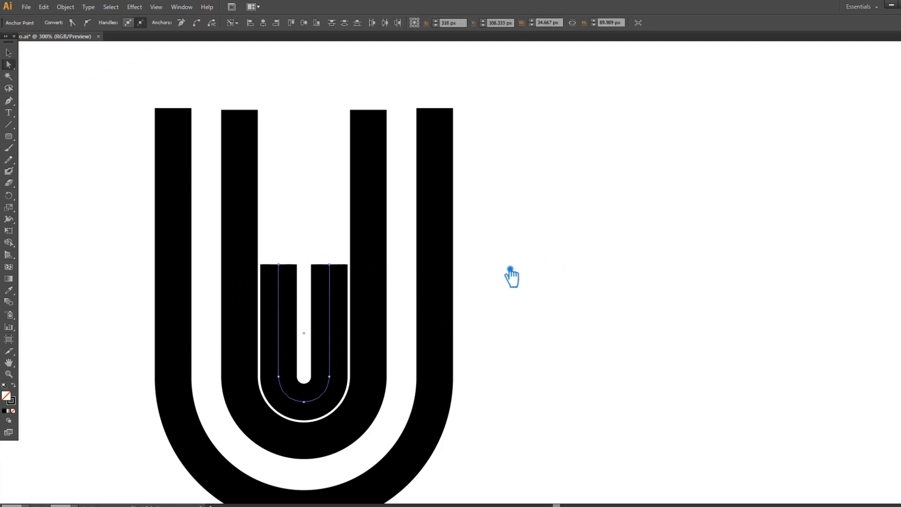
{"action": "key", "text": "Up"}
{"action": "key", "text": "Up"}
{"action": "key", "text": "Up"}
{"action": "key", "text": "Up"}
{"action": "key", "text": "Up"}
{"action": "key", "text": "Up"}
{"action": "key", "text": "Up"}
{"action": "key", "text": "Up"}
{"action": "key", "text": "Up"}
{"action": "key", "text": "Up"}
{"action": "key", "text": "Up"}
{"action": "key", "text": "Up"}
{"action": "key", "text": "Up"}
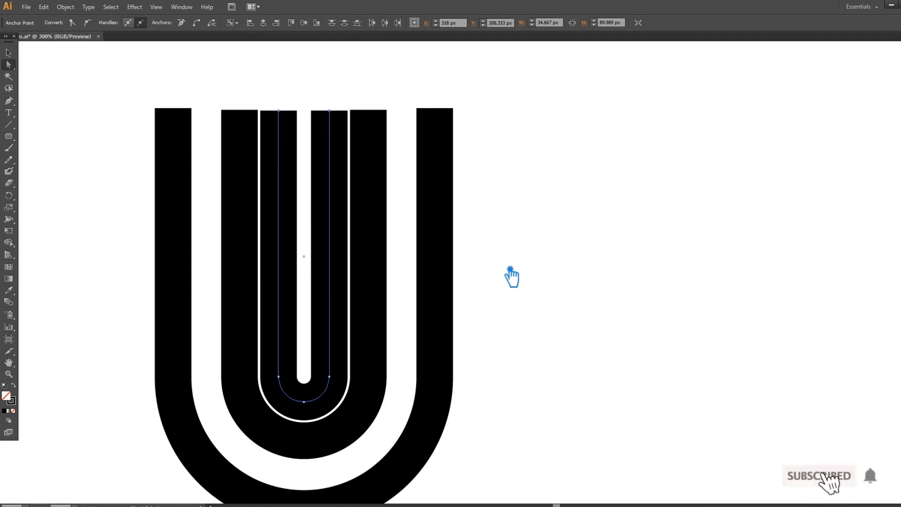
{"action": "left_click", "coordinate": [506, 266]}
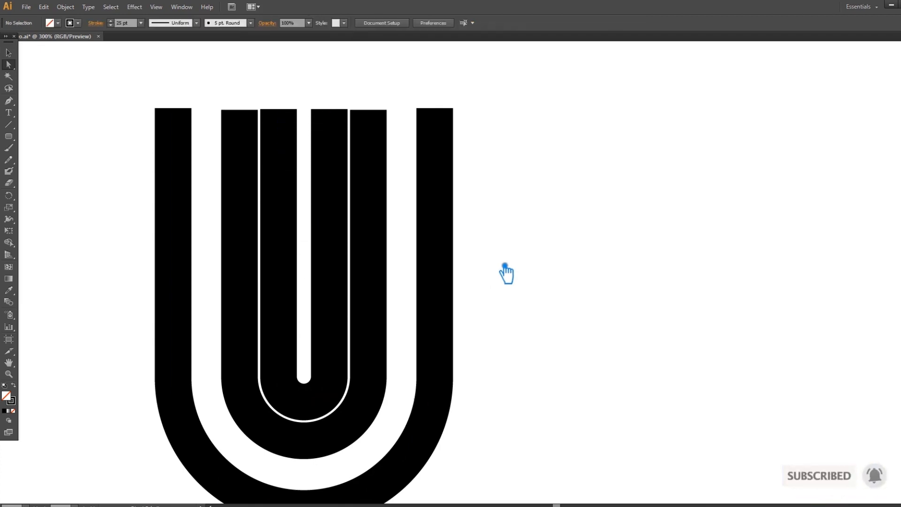
{"action": "key", "text": "ctrl+minus"}
{"action": "key", "text": "ctrl+minus"}
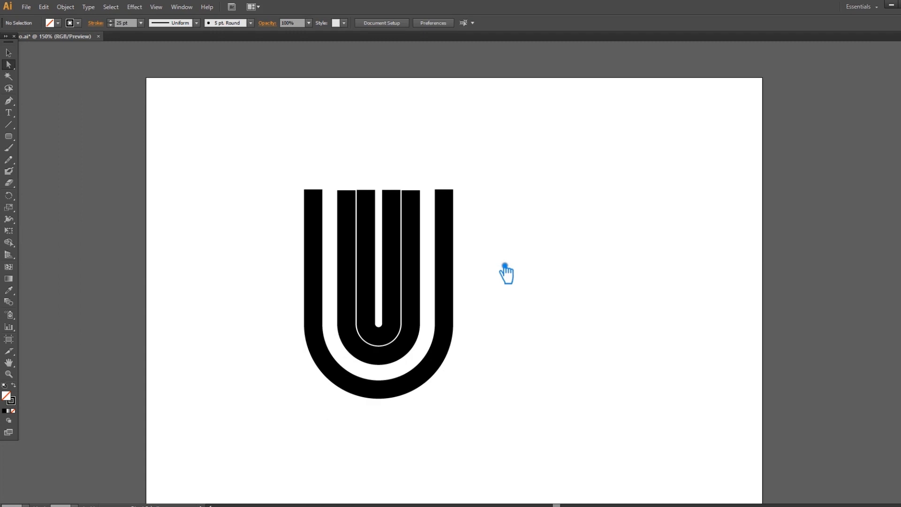
Step: Make an enlarged, centred copy of the outer U around it, about 229 px wide and 351 px high
{"action": "left_click", "coordinate": [453, 280]}
{"action": "left_click", "coordinate": [9, 53]}
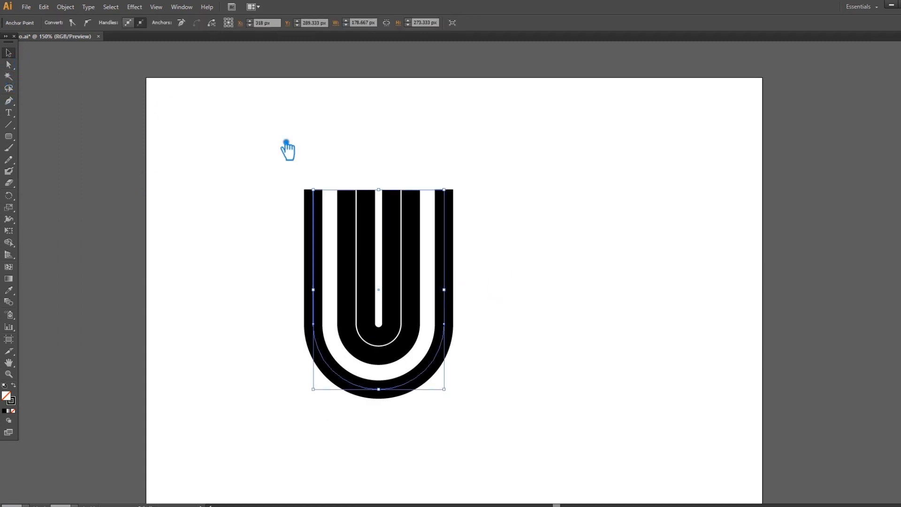
{"action": "left_click", "coordinate": [288, 148]}
{"action": "left_click", "coordinate": [453, 260]}
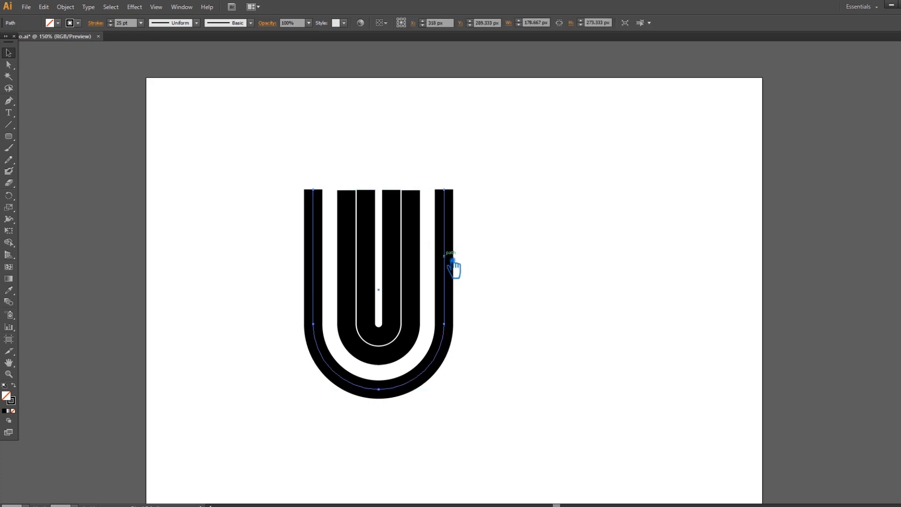
{"action": "mouse_move", "coordinate": [454, 195]}
{"action": "left_mouse_down"}
{"action": "mouse_move", "coordinate": [469, 191]}
{"action": "mouse_move", "coordinate": [476, 153]}
{"action": "mouse_move", "coordinate": [478, 168]}
{"action": "mouse_move", "coordinate": [469, 171]}
{"action": "left_mouse_up"}
Step: Enlarge the new outermost U slightly from its centre to 230.959 px wide and 353.334 px high, leaving a thin gap beside its neighbour
{"action": "key", "text": "ctrl+plus"}
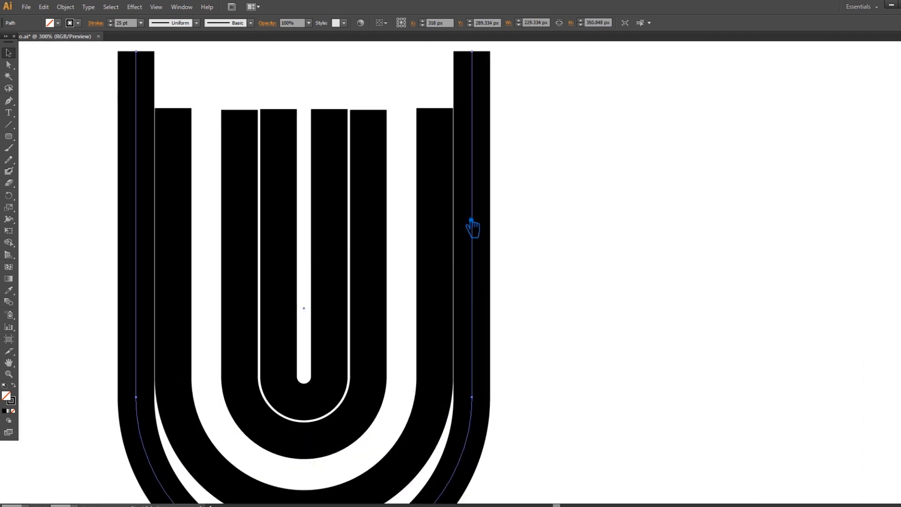
{"action": "left_click_drag", "start_coordinate": [563, 185], "coordinate": [590, 224]}
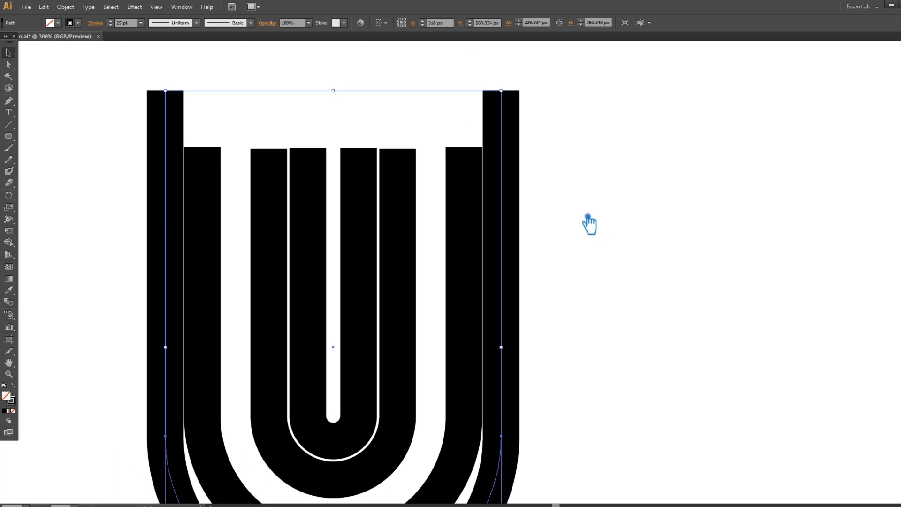
{"action": "left_click", "coordinate": [509, 90]}
{"action": "left_click", "coordinate": [509, 108]}
{"action": "left_click_drag", "start_coordinate": [513, 96], "coordinate": [516, 96]}
{"action": "left_click", "coordinate": [583, 181]}
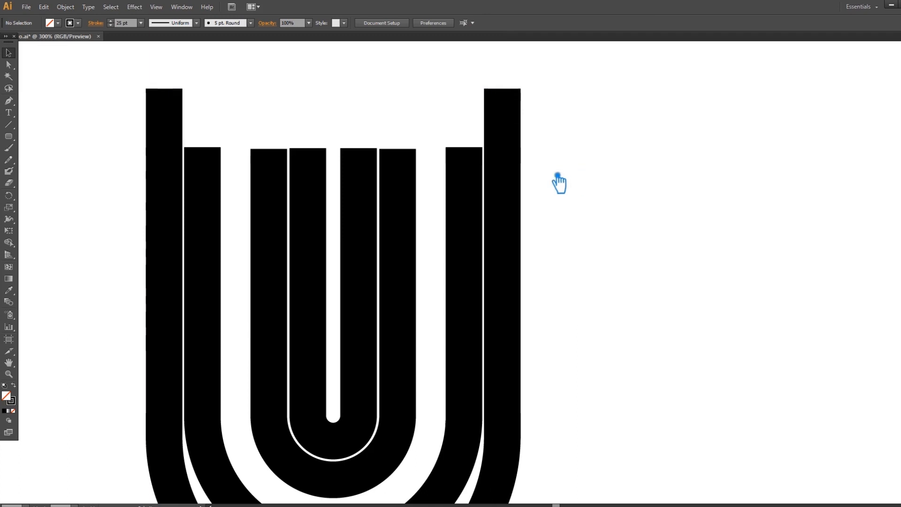
Step: Nudge the outermost U up to Y 277.334 px so its curve follows the neighbouring U with a thin gap
{"action": "left_click", "coordinate": [511, 193]}
{"action": "key", "text": "Up"}
{"action": "key", "text": "Up"}
{"action": "key", "text": "Up"}
{"action": "key", "text": "Up"}
{"action": "key", "text": "Up"}
{"action": "key", "text": "Up"}
{"action": "key", "text": "Up"}
{"action": "key", "text": "Up"}
{"action": "key", "text": "Up"}
{"action": "key", "text": "Up"}
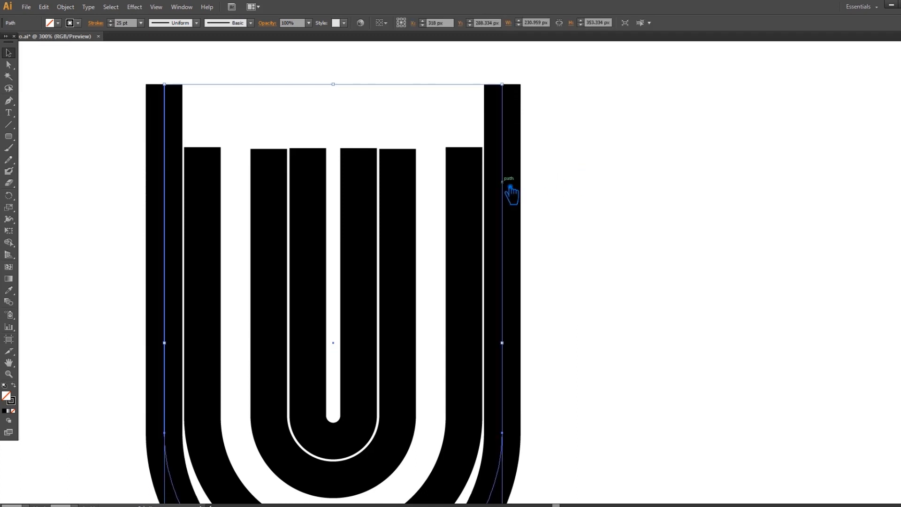
{"action": "key", "text": "Up"}
{"action": "key", "text": "Up"}
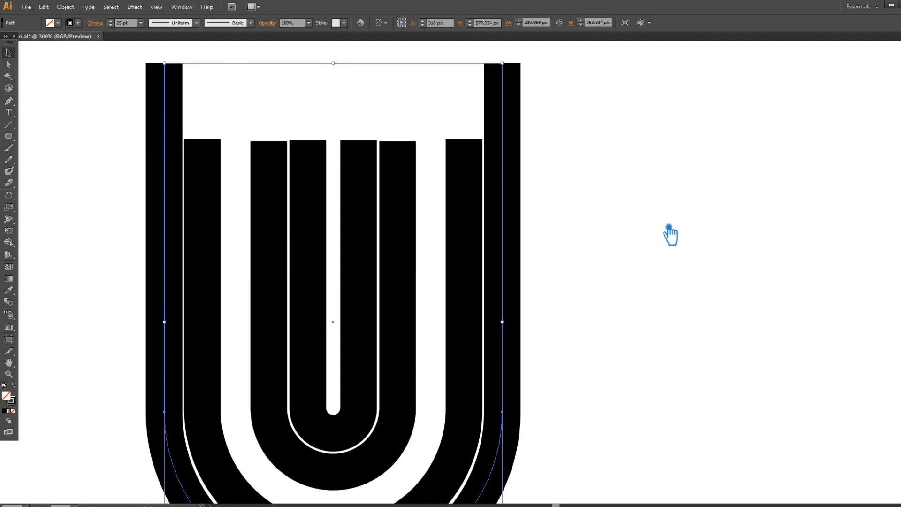
Step: Nudge the outermost U up slightly so its curve keeps an even thin gap to the neighbouring U
{"action": "scroll", "coordinate": [669, 238], "scroll_direction": "down", "scroll_amount": 5}
{"action": "key", "text": "Up"}
{"action": "left_click", "coordinate": [677, 219]}
{"action": "left_click_drag", "start_coordinate": [613, 143], "coordinate": [624, 179]}
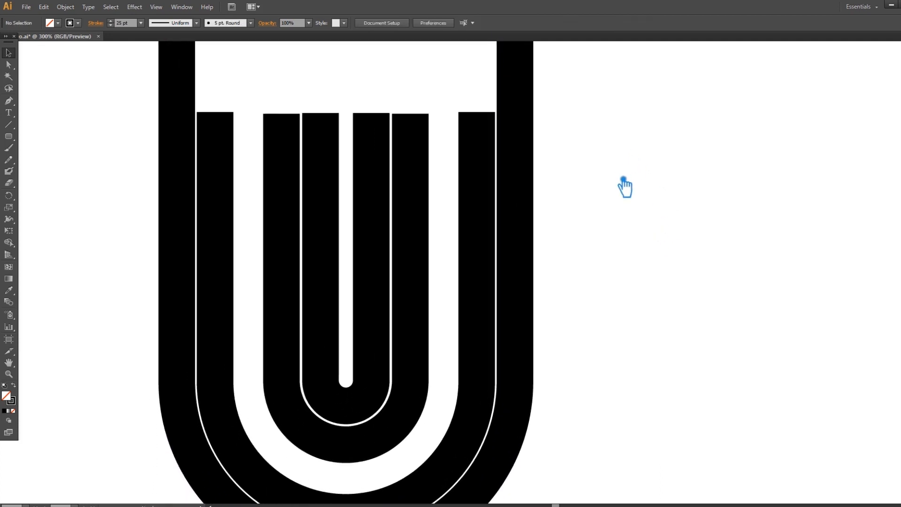
{"action": "key", "text": "ctrl+minus"}
{"action": "key", "text": "ctrl+minus"}
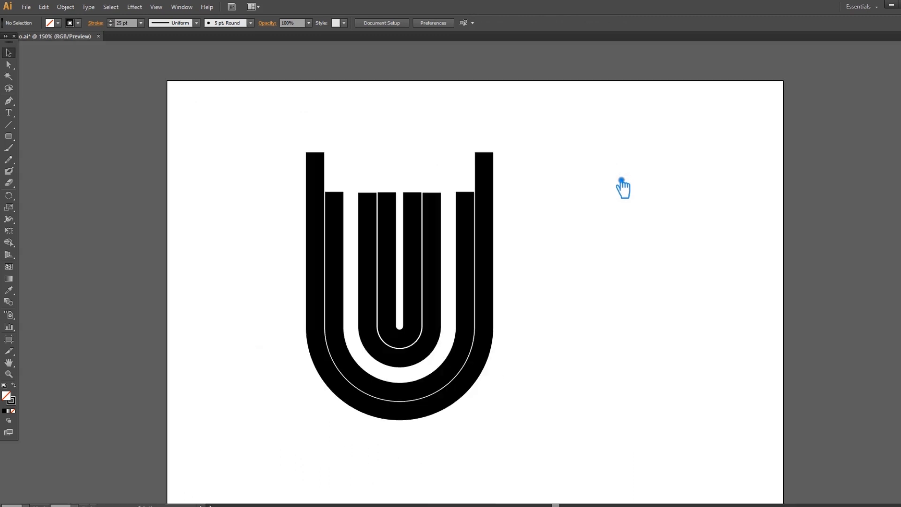
Step: Raise the top end points of all the U shapes together by 50 px
{"action": "key", "text": "a"}
{"action": "left_click_drag", "start_coordinate": [565, 203], "coordinate": [277, 127]}
{"action": "key", "text": "shift+Up"}
{"action": "key", "text": "shift+Up"}
{"action": "key", "text": "shift+Up"}
{"action": "key", "text": "shift+Up"}
{"action": "key", "text": "shift+Up"}
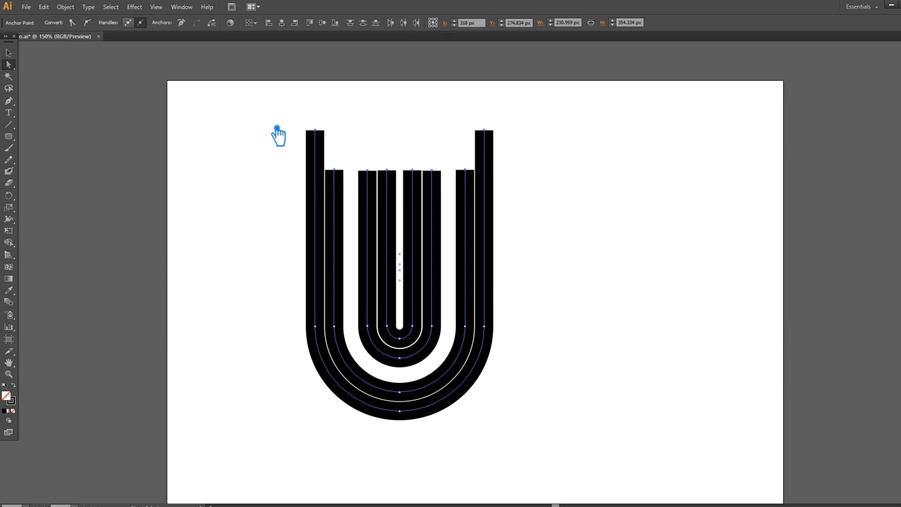
{"action": "left_click", "coordinate": [624, 187]}
Step: Delete the leftover unstroked horizontal line that crosses the arms of the U shapes
{"action": "left_click", "coordinate": [9, 53]}
{"action": "left_click_drag", "start_coordinate": [558, 419], "coordinate": [195, 137]}
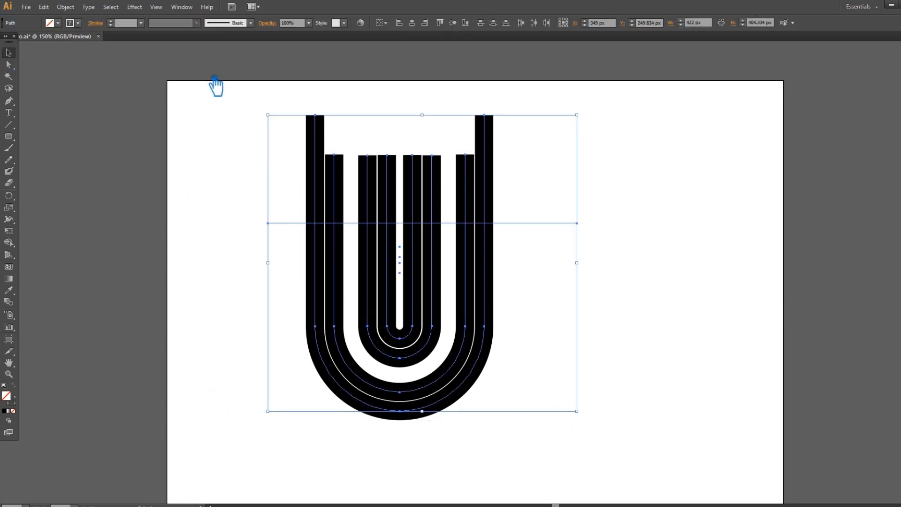
{"action": "left_click", "coordinate": [618, 255]}
{"action": "left_click", "coordinate": [543, 223]}
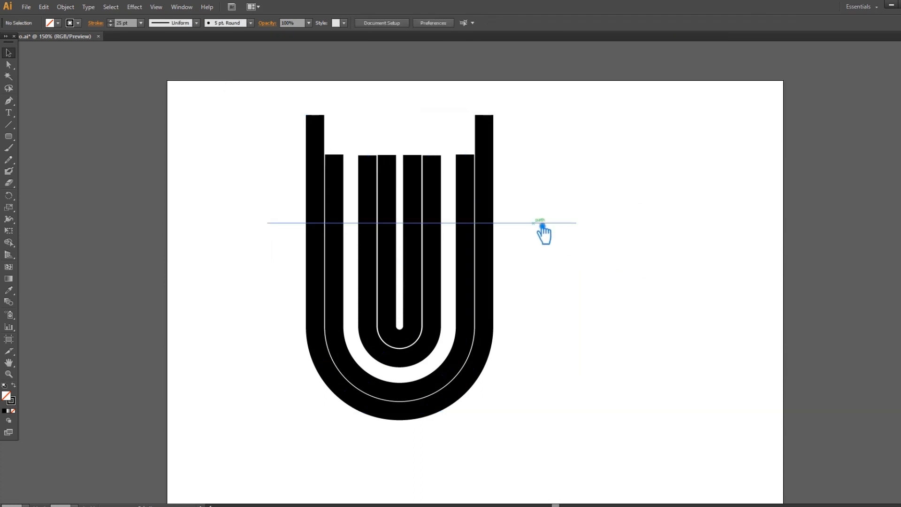
{"action": "key", "text": "Delete"}
Step: Expand the strokes of all the U shapes into filled shapes and save the file
{"action": "left_click_drag", "start_coordinate": [601, 414], "coordinate": [289, 183]}
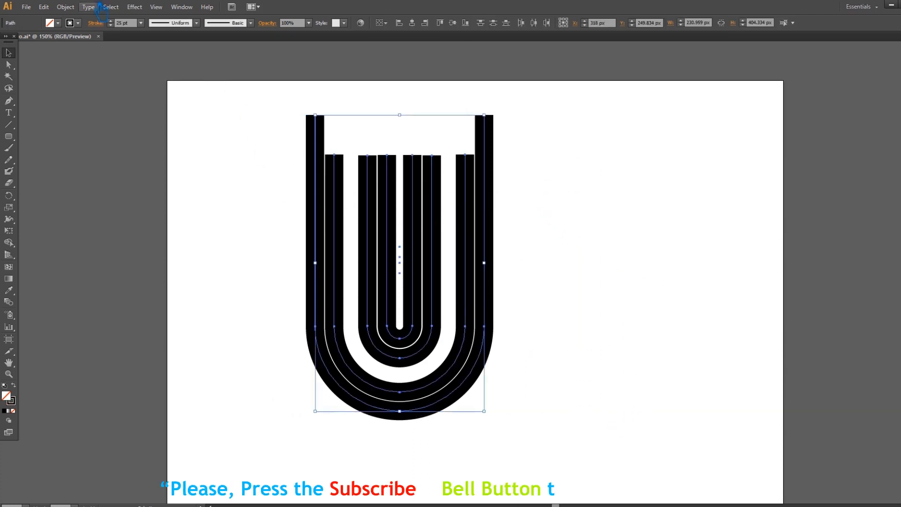
{"action": "left_click", "coordinate": [73, 8]}
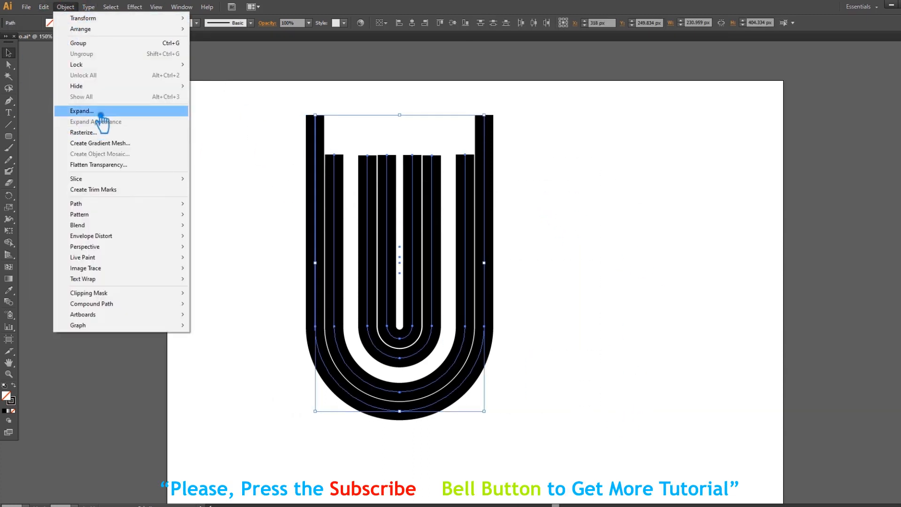
{"action": "left_click", "coordinate": [92, 112]}
{"action": "left_click", "coordinate": [453, 316]}
{"action": "left_click", "coordinate": [625, 283]}
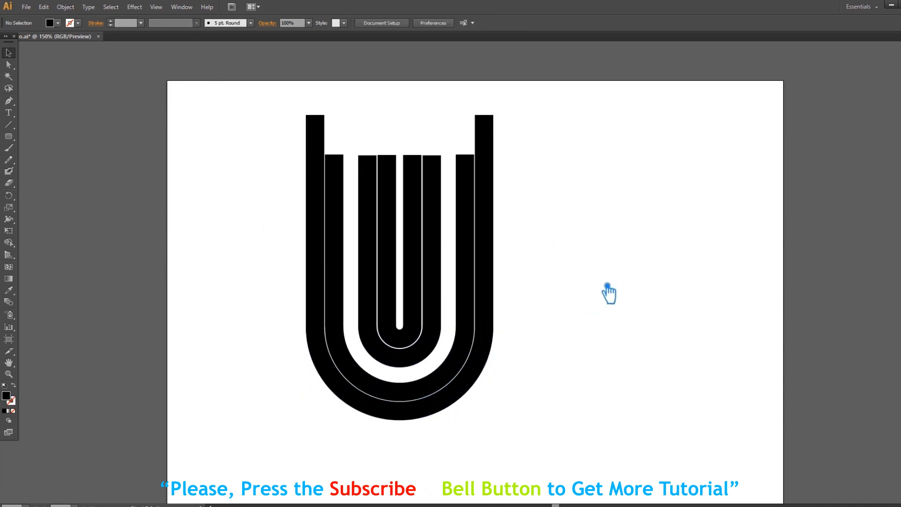
{"action": "key", "text": "ctrl+s"}
Step: Create a four-sided polygon with a 50 px radius beside the U shapes and rotate it into a diamond
{"action": "left_click_drag", "start_coordinate": [15, 137], "coordinate": [65, 175]}
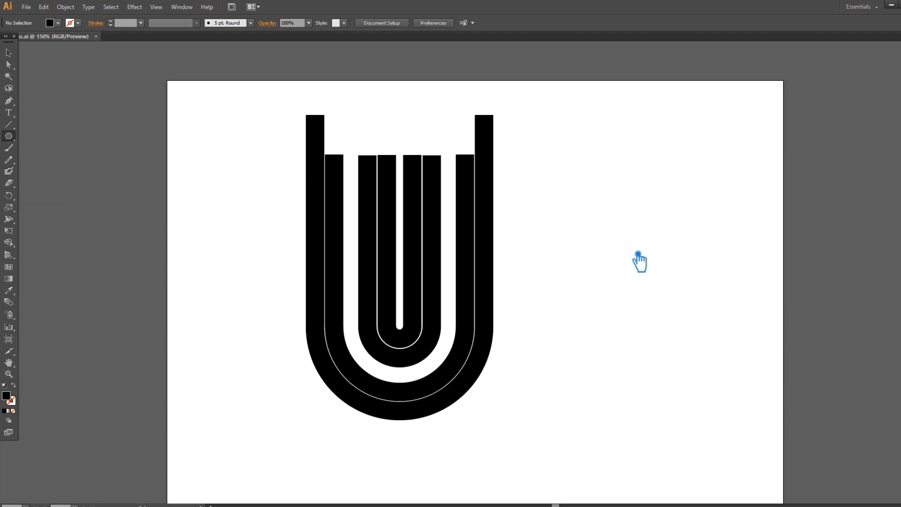
{"action": "left_click", "coordinate": [604, 219]}
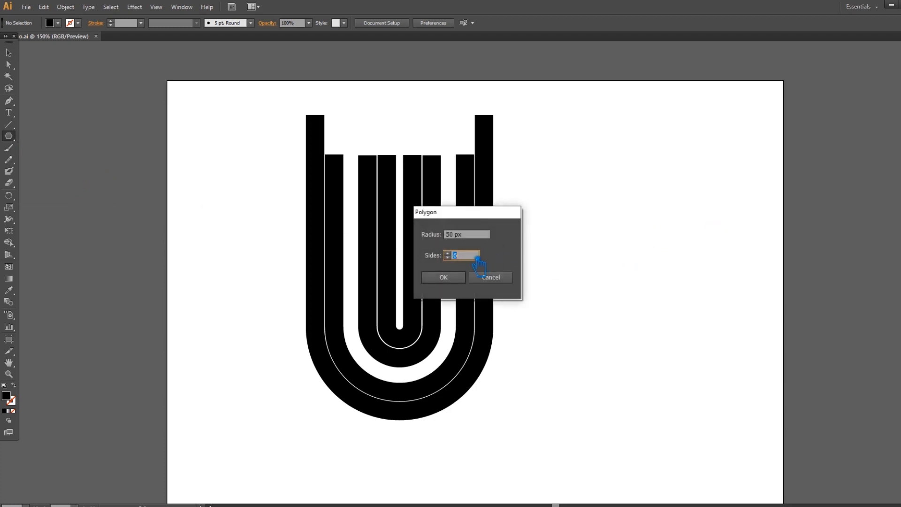
{"action": "left_click", "coordinate": [461, 278]}
{"action": "key", "text": "v"}
{"action": "left_click_drag", "start_coordinate": [638, 248], "coordinate": [648, 225]}
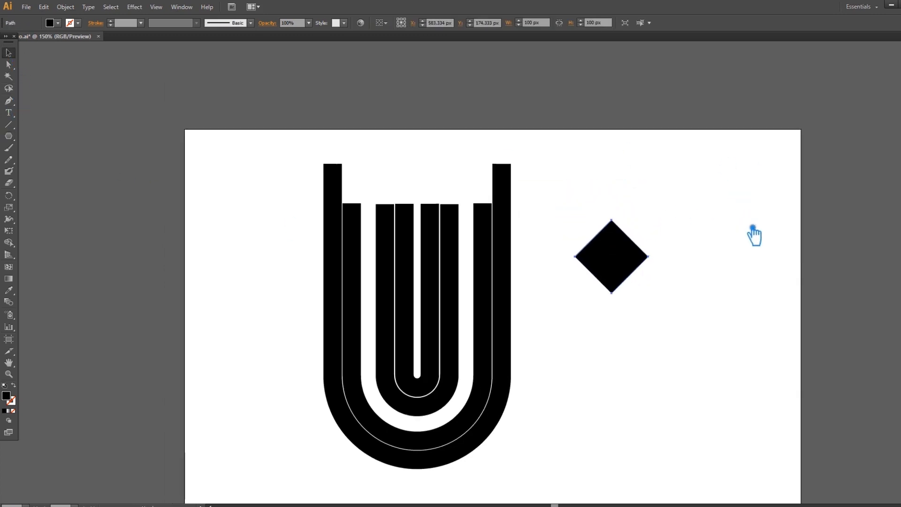
Step: Move the diamond onto the top of the U shapes, centred between their arms
{"action": "left_click", "coordinate": [726, 263]}
{"action": "left_click_drag", "start_coordinate": [591, 254], "coordinate": [429, 195]}
{"action": "left_click", "coordinate": [577, 342]}
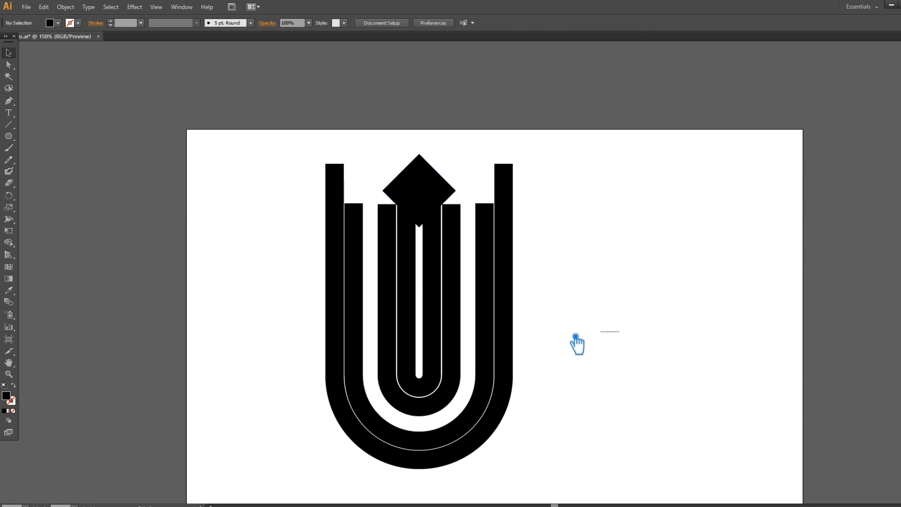
{"action": "left_click_drag", "start_coordinate": [577, 342], "coordinate": [280, 284]}
{"action": "left_click", "coordinate": [531, 234]}
Step: Enlarge the diamond to 342.667 px wide and high and shift it upward, horizontally centred on the U shapes
{"action": "left_click", "coordinate": [427, 160]}
{"action": "left_click_drag", "start_coordinate": [430, 161], "coordinate": [426, 68]}
{"action": "key", "text": "Up"}
{"action": "key", "text": "Up"}
{"action": "key", "text": "Up"}
{"action": "key", "text": "Up"}
{"action": "key", "text": "Up"}
{"action": "key", "text": "Up"}
{"action": "key", "text": "Up"}
{"action": "key", "text": "Up"}
{"action": "key", "text": "Up"}
{"action": "key", "text": "Up"}
{"action": "key", "text": "Up"}
{"action": "key", "text": "Up"}
{"action": "key", "text": "Up"}
{"action": "key", "text": "Up"}
{"action": "key", "text": "Up"}
{"action": "key", "text": "Up"}
{"action": "key", "text": "Up"}
{"action": "key", "text": "Up"}
{"action": "key", "text": "Up"}
{"action": "key", "text": "Up"}
{"action": "key", "text": "Up"}
{"action": "key", "text": "Up"}
{"action": "key", "text": "Up"}
{"action": "key", "text": "Up"}
{"action": "left_click_drag", "start_coordinate": [629, 386], "coordinate": [186, 162]}
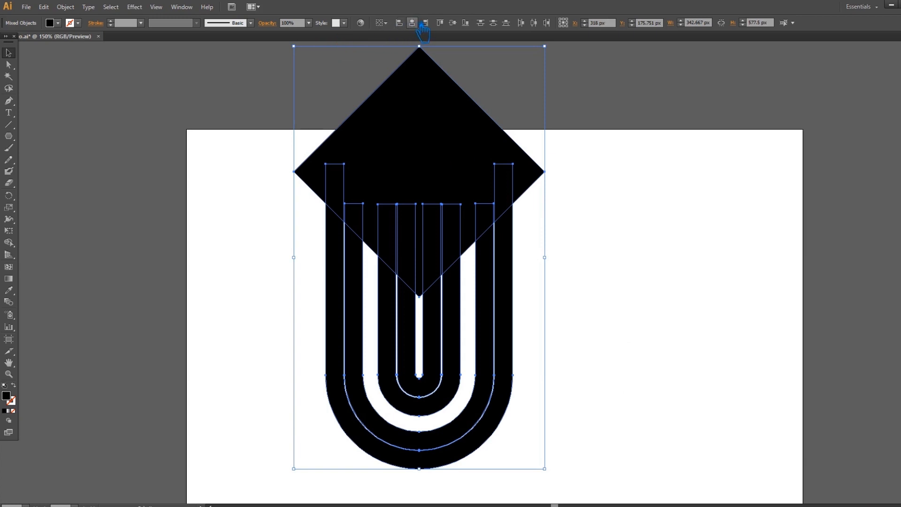
Step: Nudge the diamond down to Y 75.334 px over the arms and save the file
{"action": "left_click", "coordinate": [447, 147]}
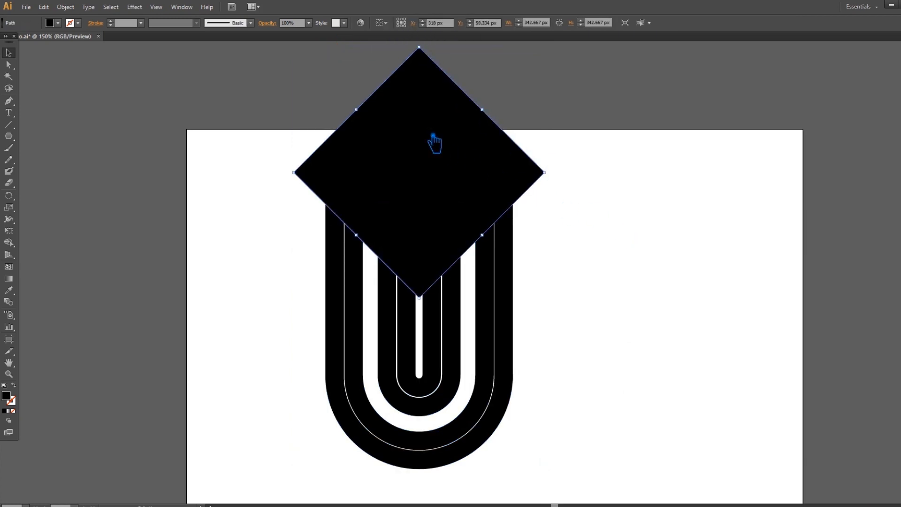
{"action": "key", "text": "Down"}
{"action": "key", "text": "Down"}
{"action": "key", "text": "Down"}
{"action": "key", "text": "Down"}
{"action": "key", "text": "Down"}
{"action": "key", "text": "Down"}
{"action": "key", "text": "Down"}
{"action": "key", "text": "Down"}
{"action": "key", "text": "Down"}
{"action": "key", "text": "Down"}
{"action": "key", "text": "Down"}
{"action": "key", "text": "Down"}
{"action": "key", "text": "Down"}
{"action": "key", "text": "Down"}
{"action": "key", "text": "Down"}
{"action": "key", "text": "Down"}
{"action": "key", "text": "Down"}
{"action": "key", "text": "Down"}
{"action": "key", "text": "Down"}
{"action": "key", "text": "Down"}
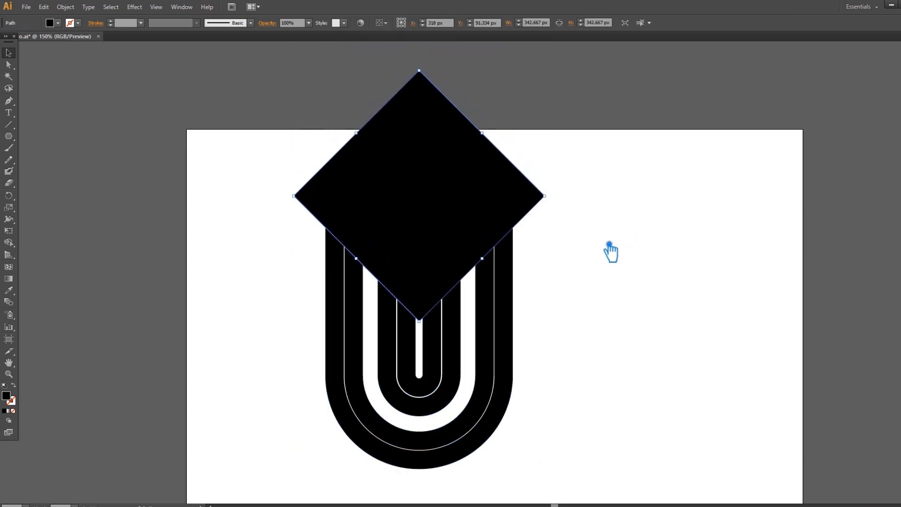
{"action": "key", "text": "Up"}
{"action": "key", "text": "Up"}
{"action": "key", "text": "Up"}
{"action": "key", "text": "Up"}
{"action": "key", "text": "Up"}
{"action": "key", "text": "Up"}
{"action": "key", "text": "Up"}
{"action": "key", "text": "Up"}
{"action": "key", "text": "Up"}
{"action": "key", "text": "Up"}
{"action": "key", "text": "Up"}
{"action": "key", "text": "Up"}
{"action": "key", "text": "Up"}
{"action": "left_click", "coordinate": [589, 285]}
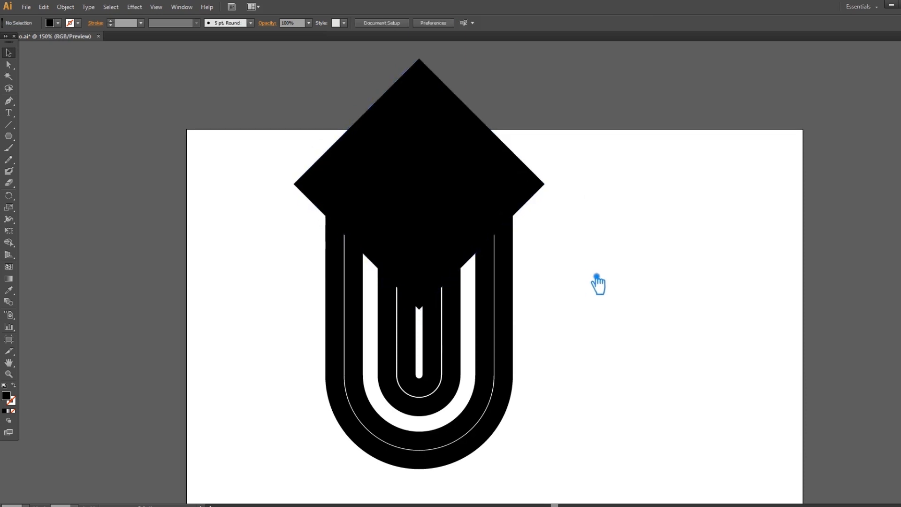
{"action": "key", "text": "ctrl+s"}
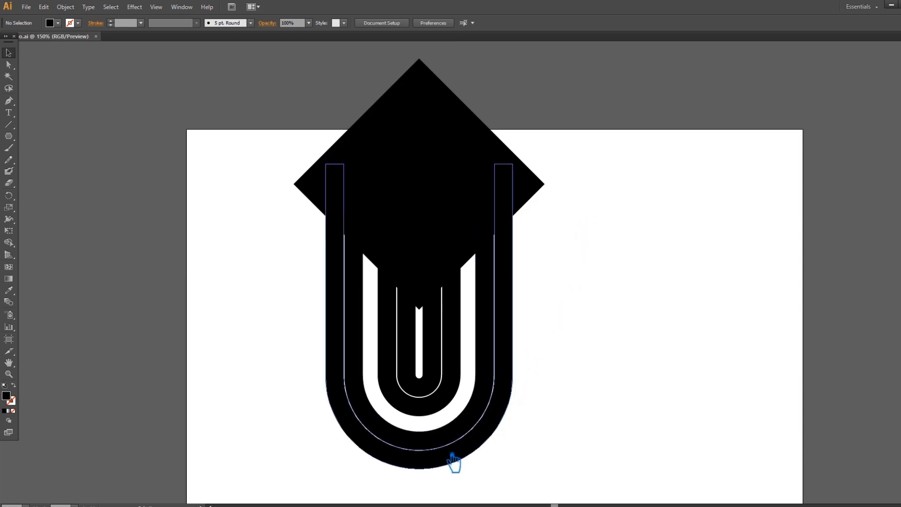
Step: Create an offset path 20 px outside the diamond with miter joins and a miter limit of 4
{"action": "left_click", "coordinate": [436, 467]}
{"action": "left_click", "coordinate": [542, 401]}
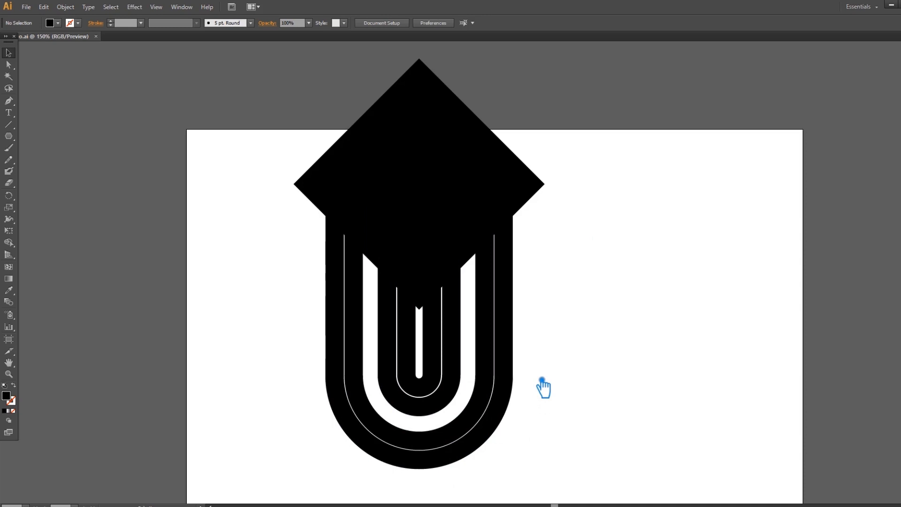
{"action": "left_click", "coordinate": [449, 219]}
{"action": "left_click", "coordinate": [65, 7]}
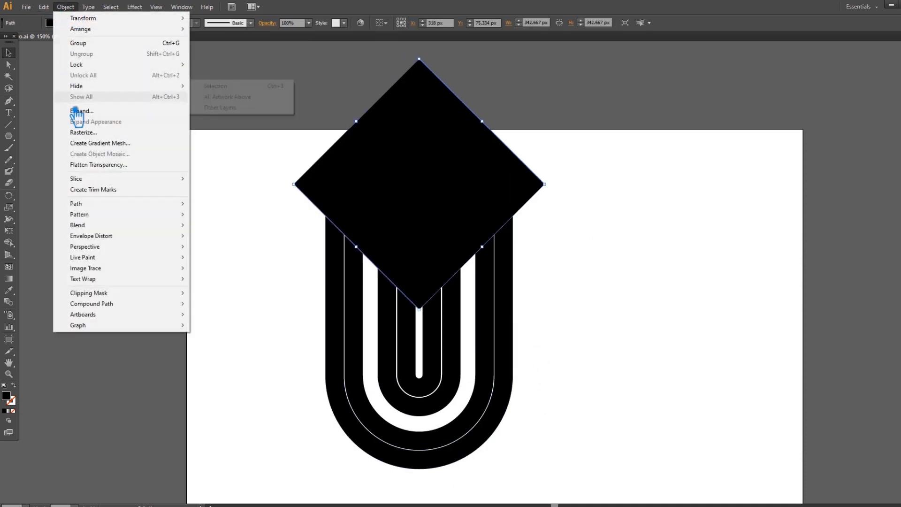
{"action": "mouse_move", "coordinate": [115, 208]}
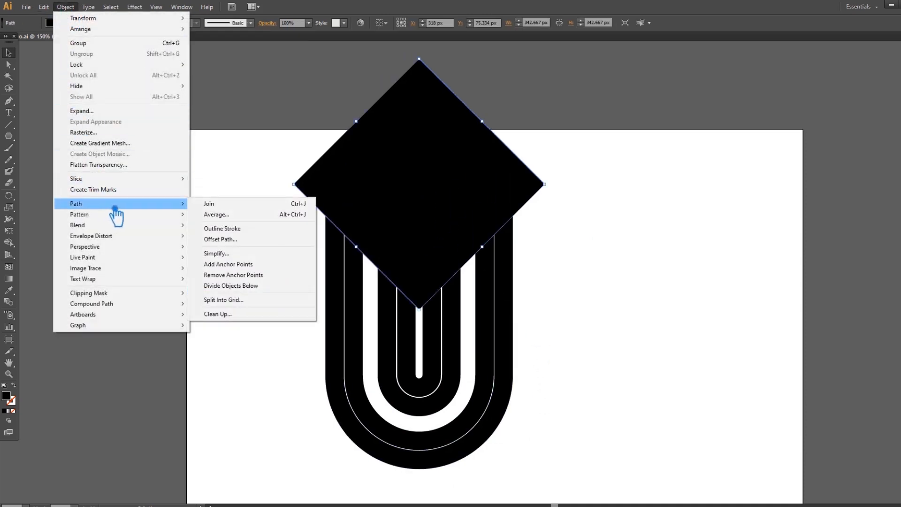
{"action": "left_click", "coordinate": [261, 239]}
{"action": "left_click", "coordinate": [598, 225]}
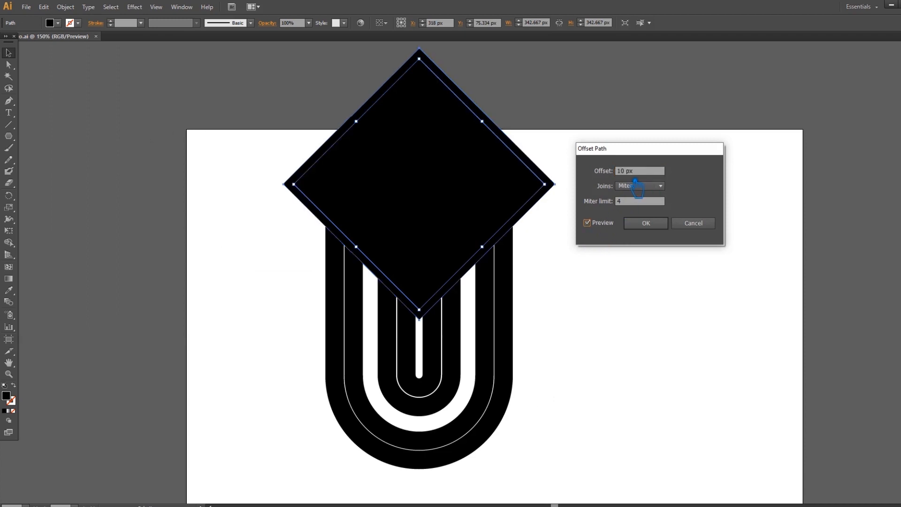
{"action": "double_click", "coordinate": [622, 171]}
{"action": "type", "text": "20"}
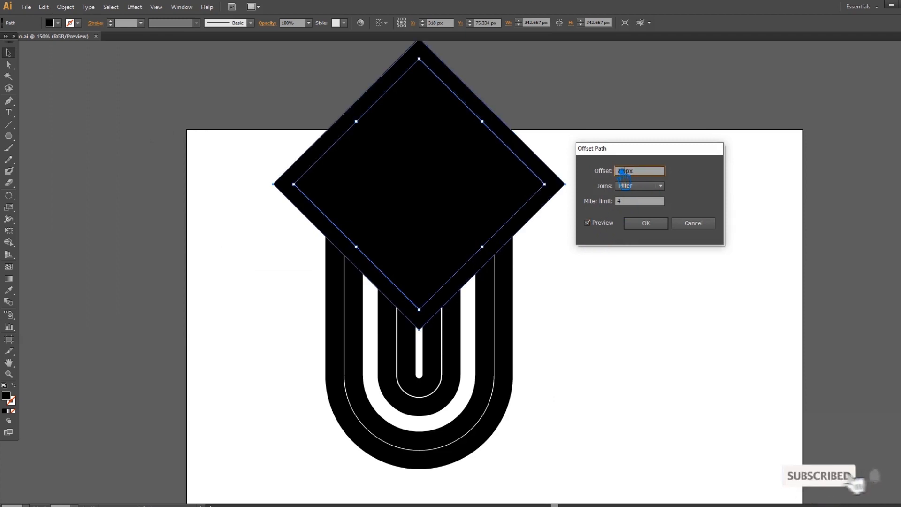
{"action": "left_click", "coordinate": [652, 223]}
{"action": "left_click", "coordinate": [588, 253]}
Step: Divide the offset diamond and all the U shapes where they overlap, and ungroup the resulting pieces
{"action": "left_click", "coordinate": [545, 207]}
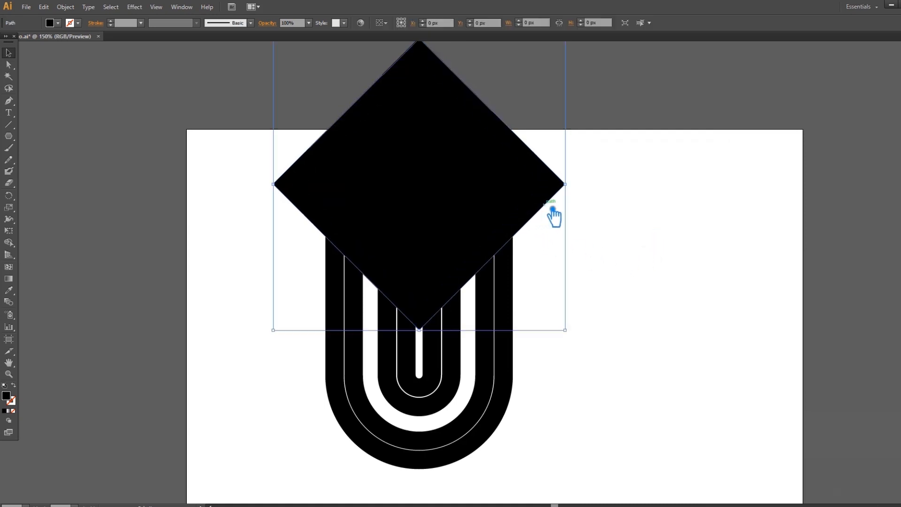
{"action": "left_click", "coordinate": [510, 372], "text": "shift"}
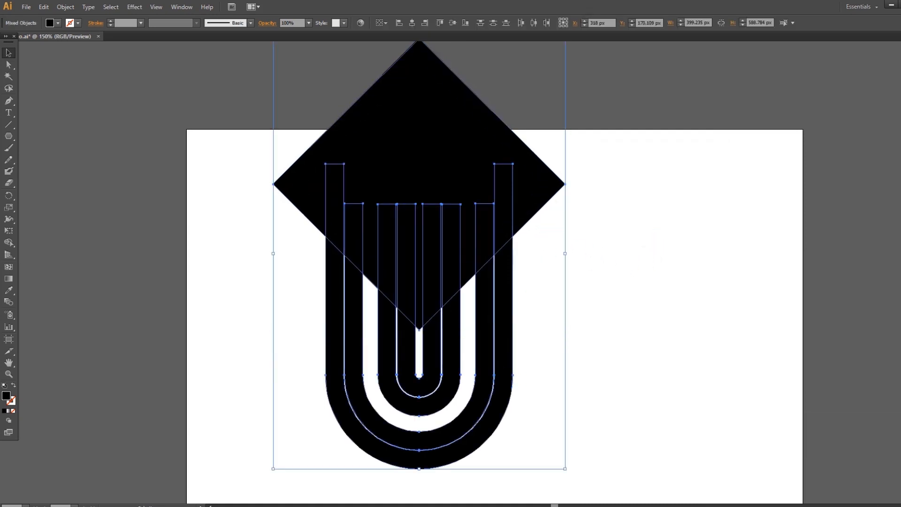
{"action": "key", "text": "ctrl+shift+F9"}
{"action": "left_click", "coordinate": [820, 286]}
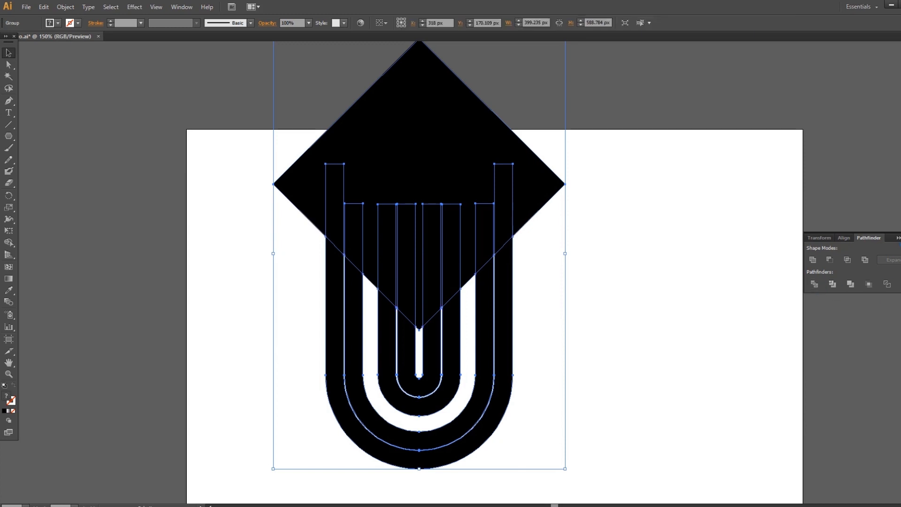
{"action": "left_click", "coordinate": [576, 190]}
{"action": "right_click", "coordinate": [530, 165]}
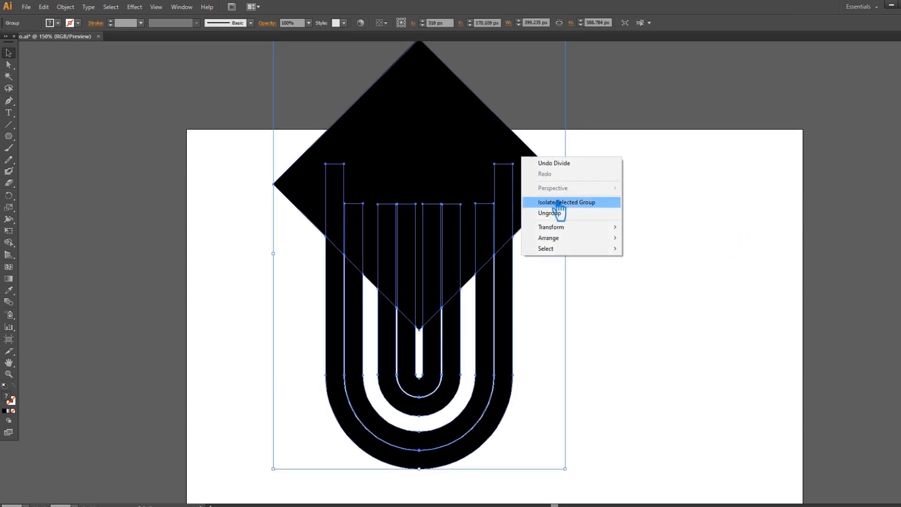
{"action": "left_click", "coordinate": [569, 223]}
{"action": "left_click", "coordinate": [636, 219]}
Step: Delete the divided pieces of the offset diamond that lie outside the U arms
{"action": "left_click", "coordinate": [534, 170]}
{"action": "left_click", "coordinate": [615, 216]}
{"action": "left_click", "coordinate": [556, 201]}
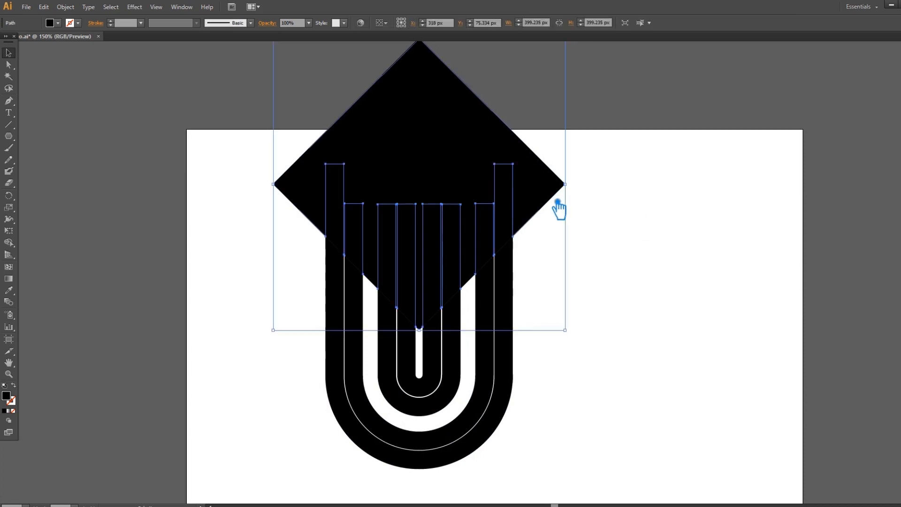
{"action": "left_click", "coordinate": [346, 285]}
{"action": "left_click", "coordinate": [558, 187]}
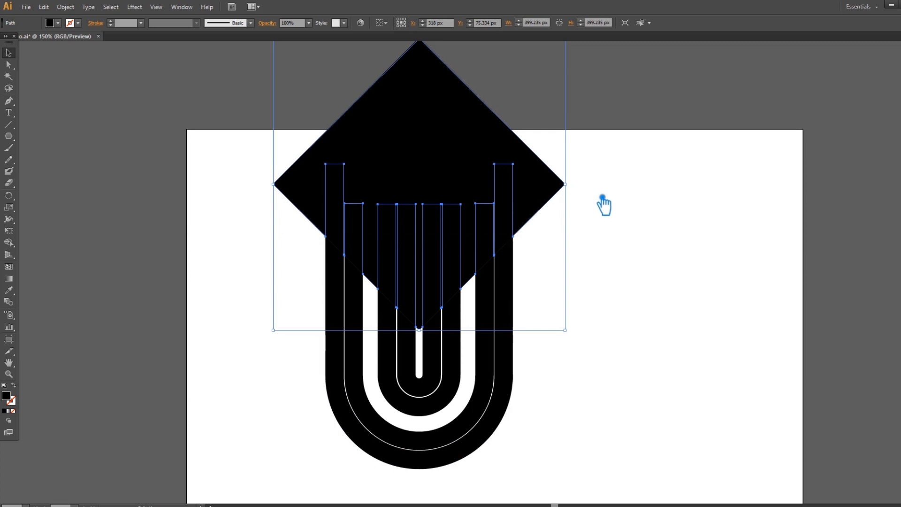
{"action": "key", "text": "Delete"}
Step: Delete the remaining cut-off arm pieces behind the original diamond, leaving a V-shaped gap above the U shapes
{"action": "left_click", "coordinate": [511, 250]}
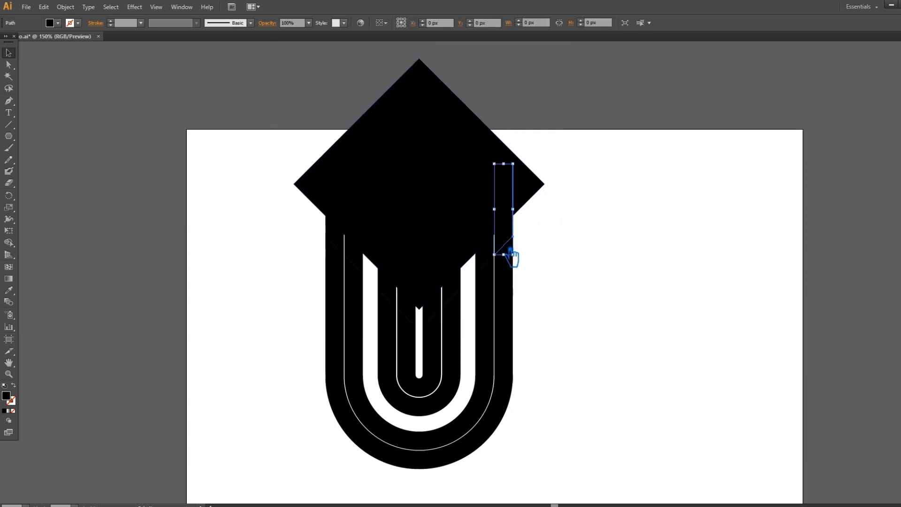
{"action": "left_click_drag", "start_coordinate": [512, 256], "coordinate": [343, 245]}
{"action": "left_click", "coordinate": [379, 282]}
{"action": "left_click", "coordinate": [377, 277]}
{"action": "key", "text": "Delete"}
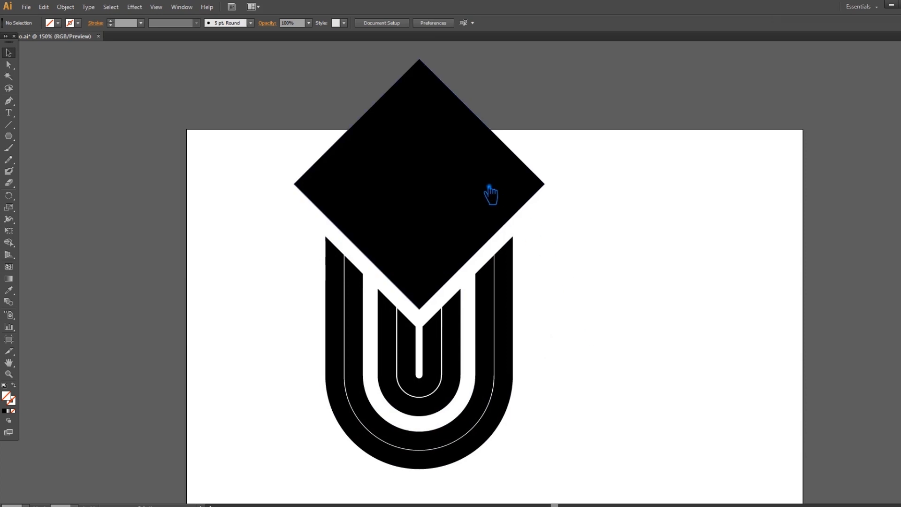
Step: Draw a straight horizontal line across the diamond with the Pen tool, level with the tips of the outermost U
{"action": "left_click", "coordinate": [14, 104]}
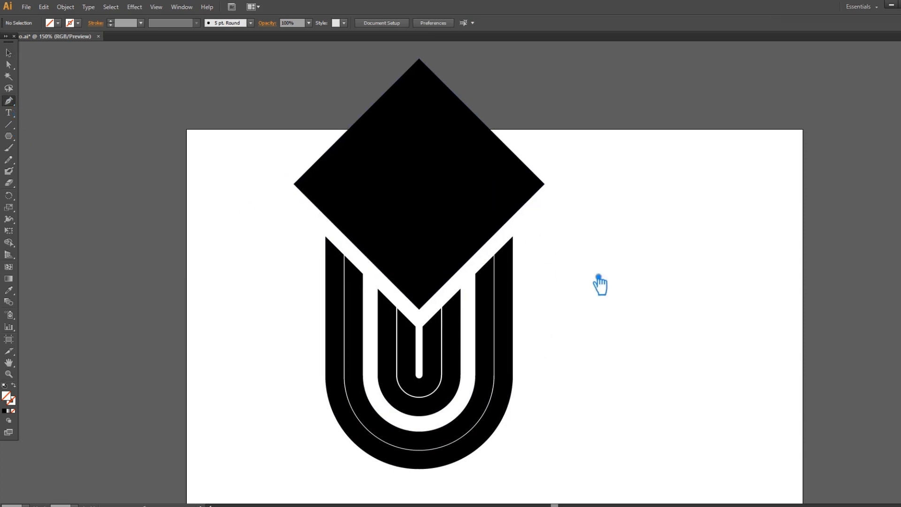
{"action": "left_click", "coordinate": [521, 241]}
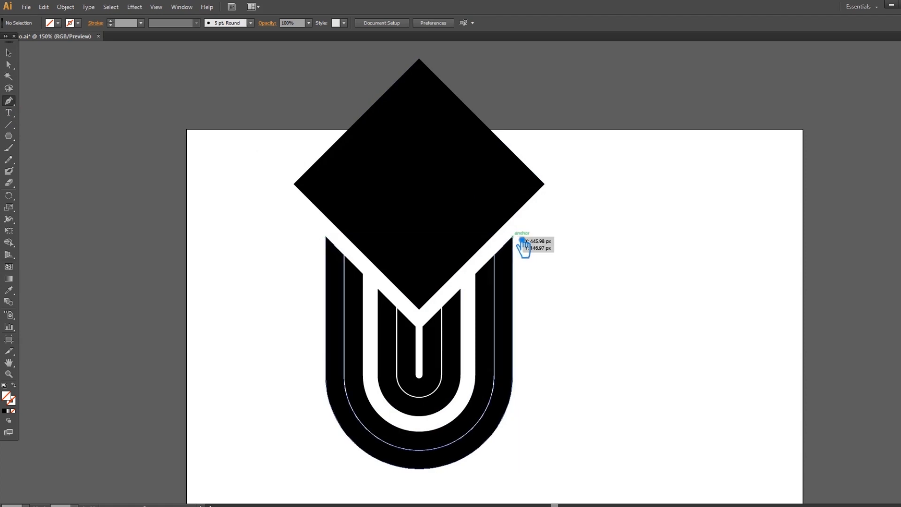
{"action": "left_click", "coordinate": [313, 239]}
{"action": "key", "text": "v"}
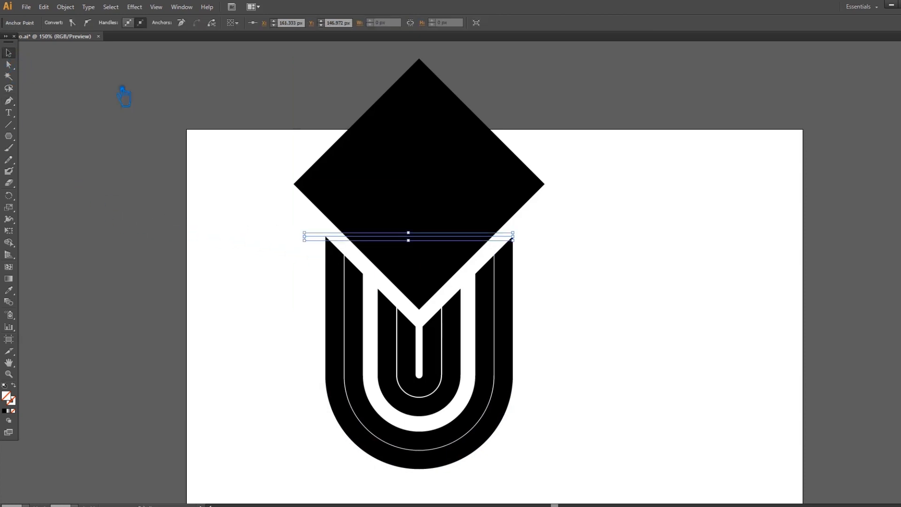
Step: Divide the diamond along the horizontal line with Pathfinder
{"action": "left_click", "coordinate": [485, 177], "text": "shift"}
{"action": "key", "text": "ctrl+shift+F9"}
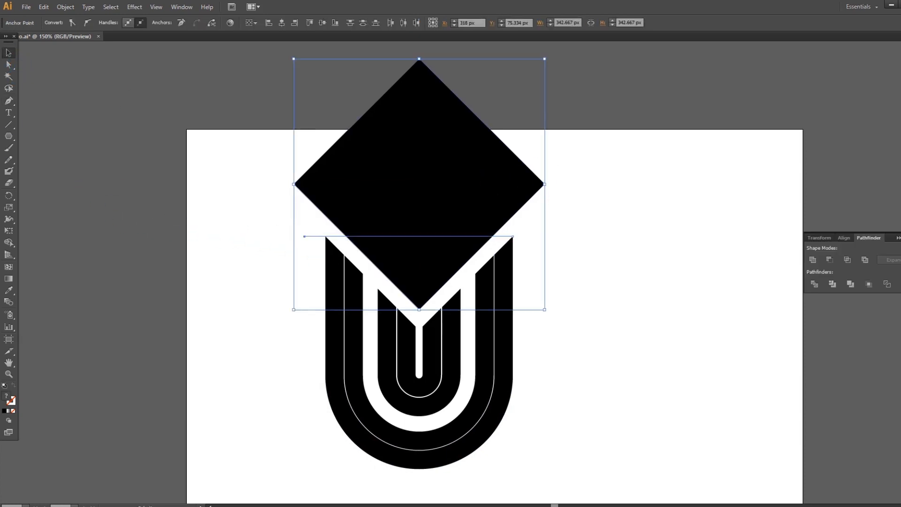
{"action": "left_click", "coordinate": [824, 291]}
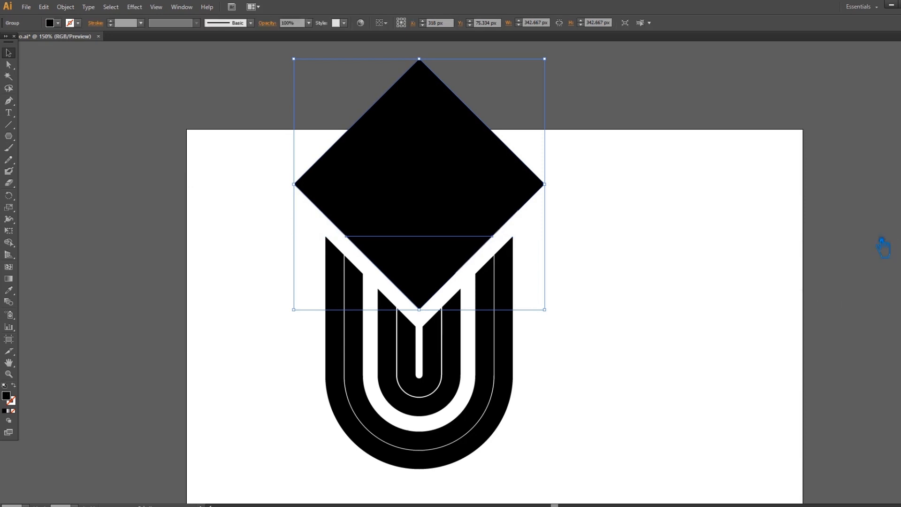
Step: Ungroup the divided diamond and delete its upper part, keeping only the triangle between the U arms
{"action": "right_click", "coordinate": [428, 191]}
{"action": "left_click", "coordinate": [459, 239]}
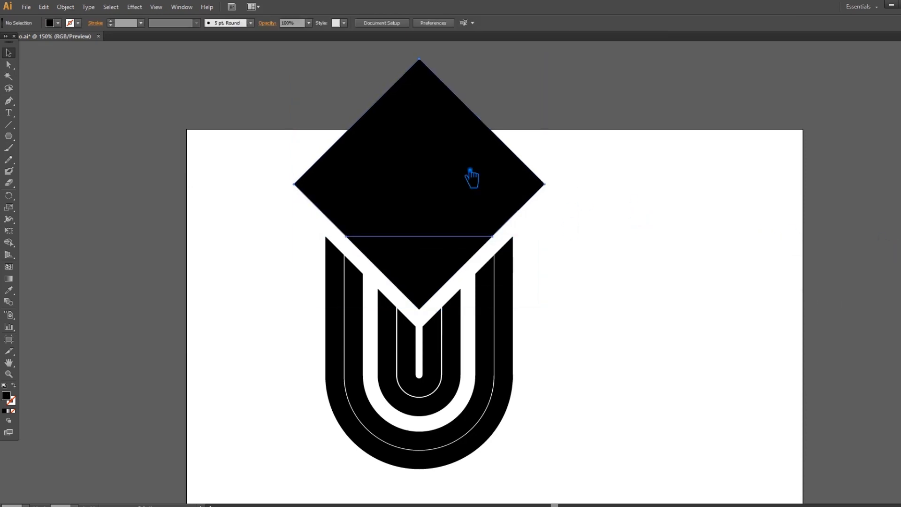
{"action": "left_click", "coordinate": [471, 177]}
{"action": "key", "text": "Delete"}
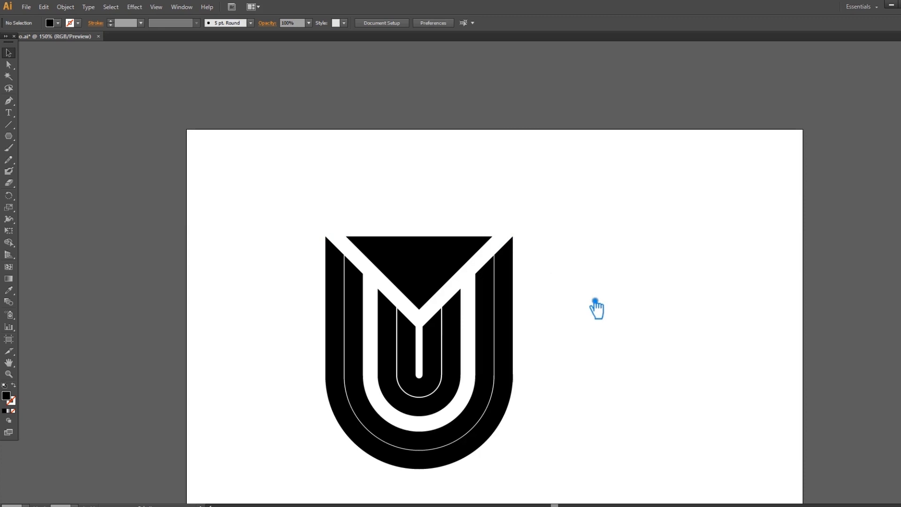
{"action": "left_click_drag", "start_coordinate": [579, 430], "coordinate": [246, 248]}
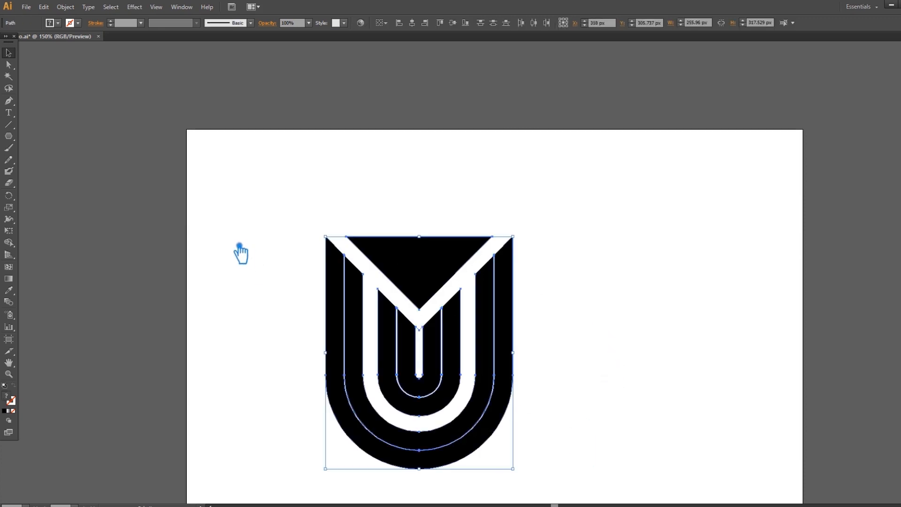
{"action": "left_click", "coordinate": [343, 311]}
{"action": "key", "text": "ctrl+shift+b"}
{"action": "key", "text": "Delete"}
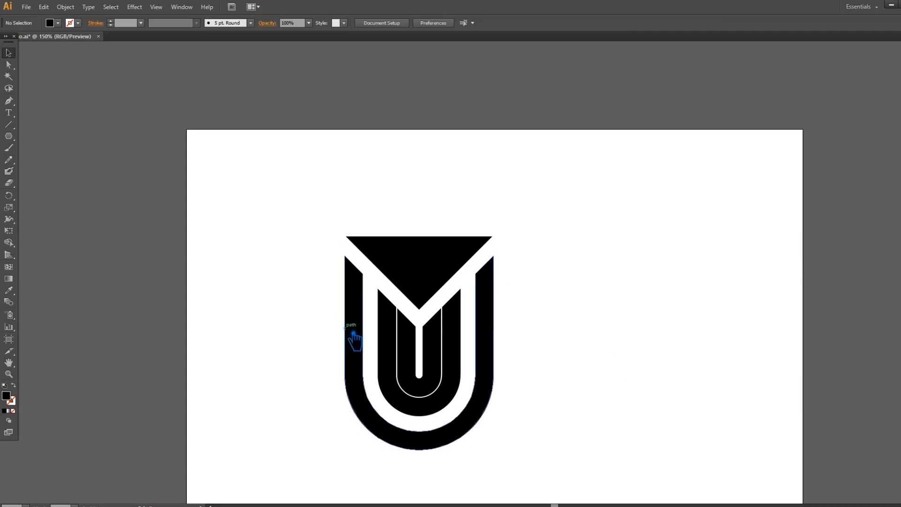
{"action": "key", "text": "ctrl+z"}
Step: Group all the logo shapes, and ungroup them again so each part can be selected separately
{"action": "left_click_drag", "start_coordinate": [590, 436], "coordinate": [259, 197]}
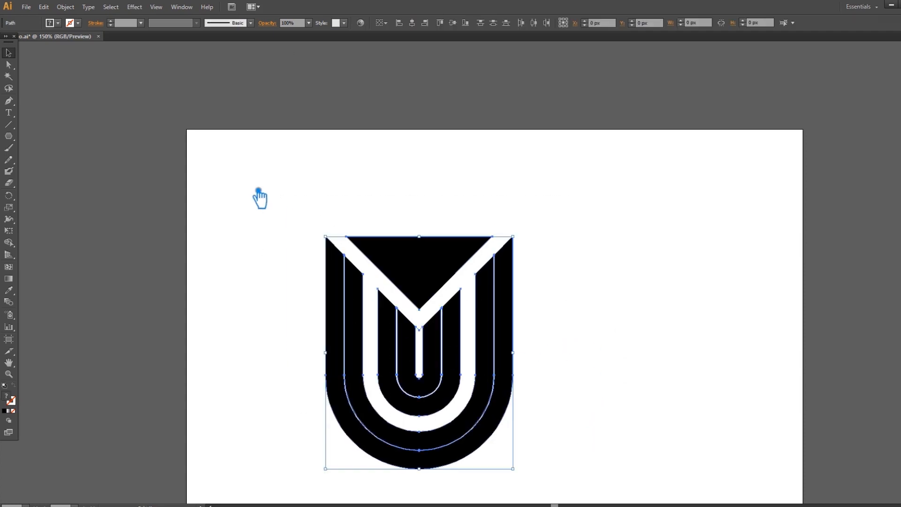
{"action": "key", "text": "ctrl+g"}
{"action": "left_click", "coordinate": [645, 290]}
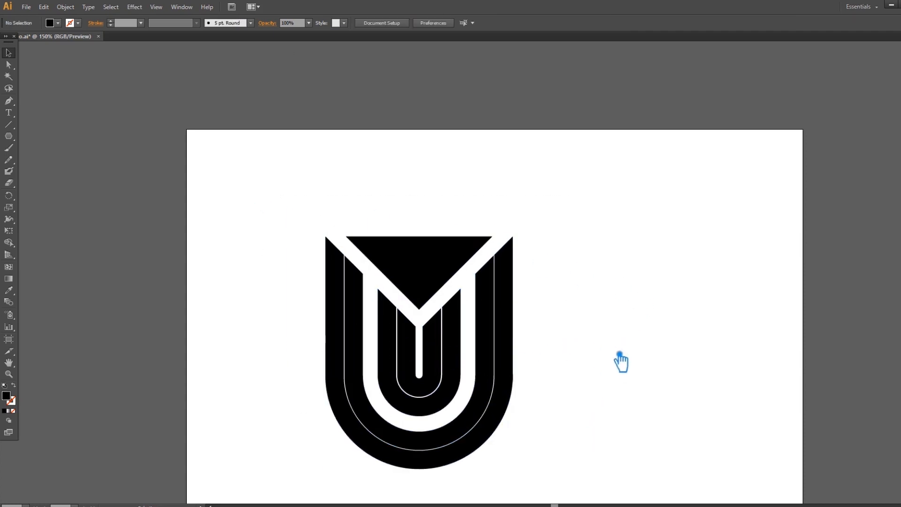
{"action": "left_click_drag", "start_coordinate": [620, 353], "coordinate": [580, 287]}
{"action": "left_click", "coordinate": [404, 302]}
{"action": "right_click", "coordinate": [402, 299]}
{"action": "left_click", "coordinate": [475, 310]}
Step: Fill the outermost U with dark teal blue, #0F4649
{"action": "left_click", "coordinate": [473, 304]}
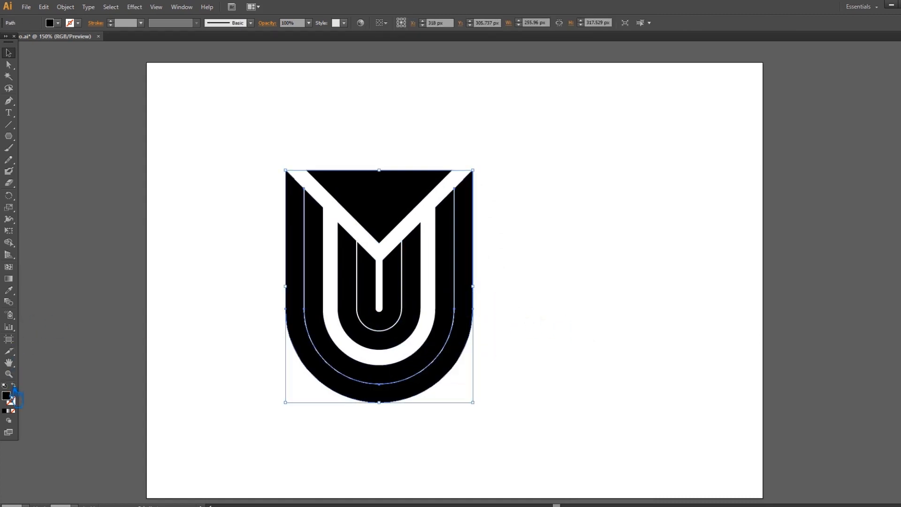
{"action": "double_click", "coordinate": [12, 400]}
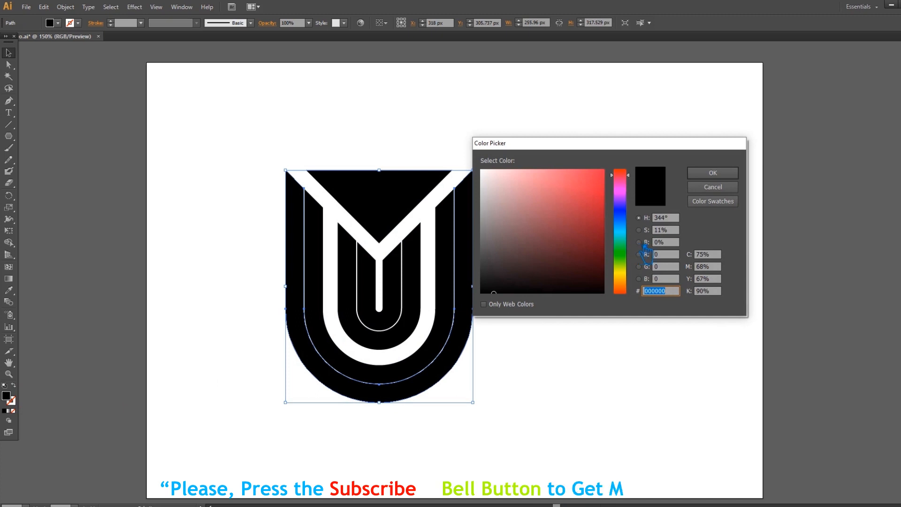
{"action": "left_click", "coordinate": [628, 231]}
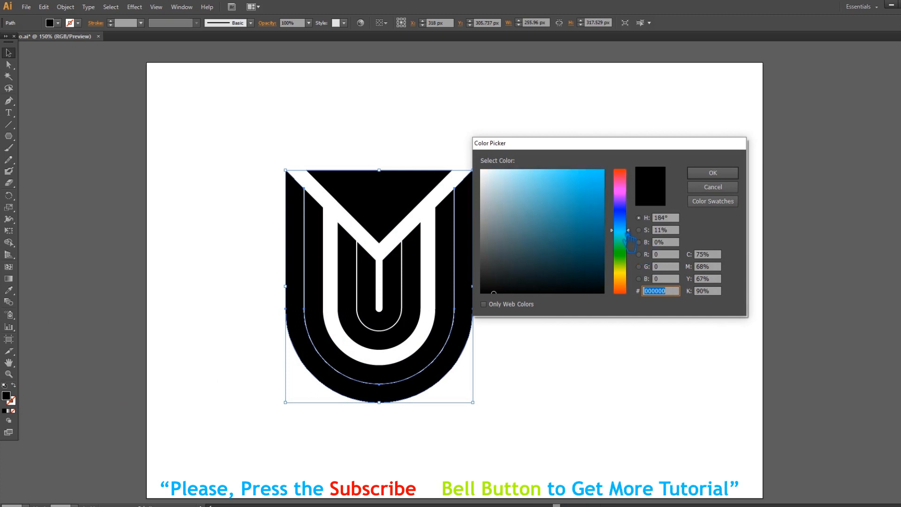
{"action": "left_click", "coordinate": [582, 261]}
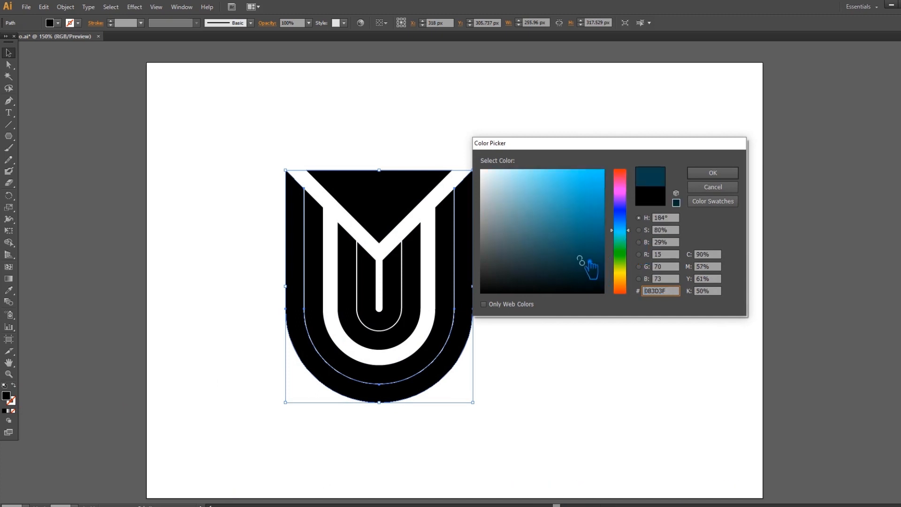
{"action": "left_click", "coordinate": [713, 172]}
{"action": "left_click", "coordinate": [668, 207]}
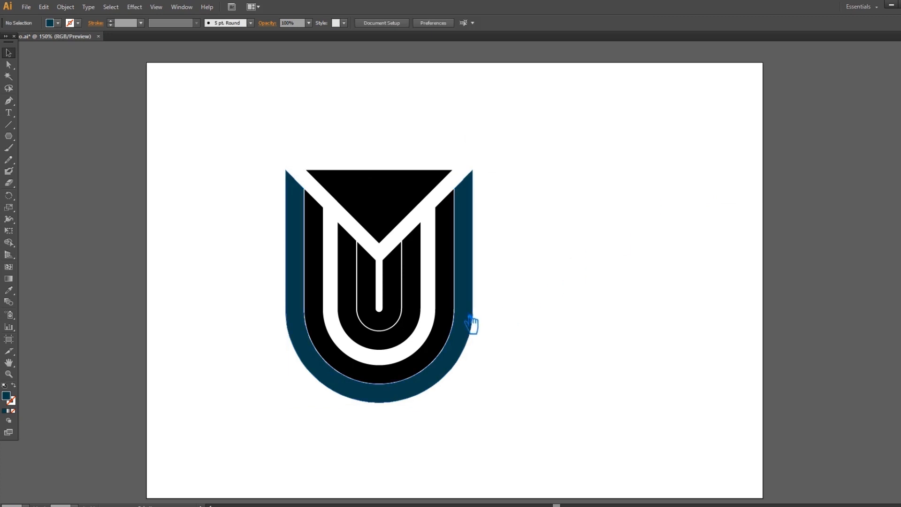
Step: Fill the innermost U with olive yellow, #9AA833
{"action": "left_click", "coordinate": [454, 324]}
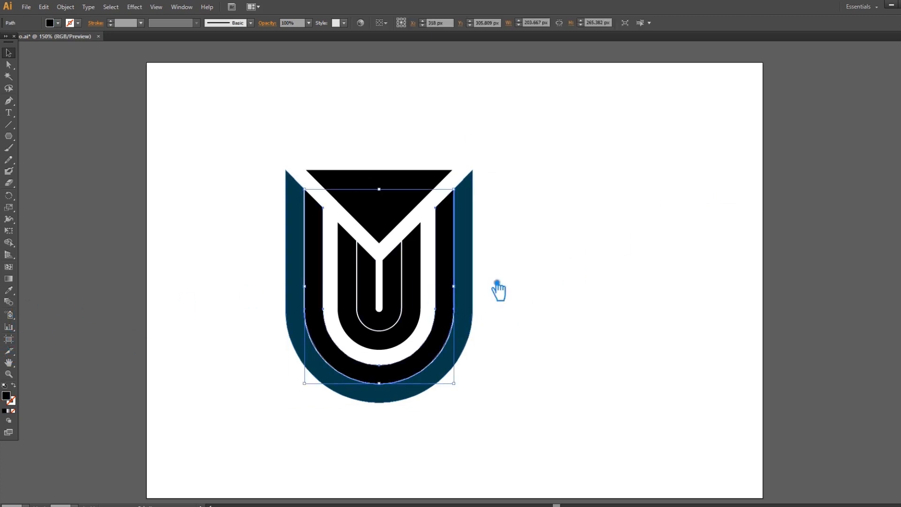
{"action": "left_click", "coordinate": [519, 288]}
{"action": "left_click", "coordinate": [374, 298]}
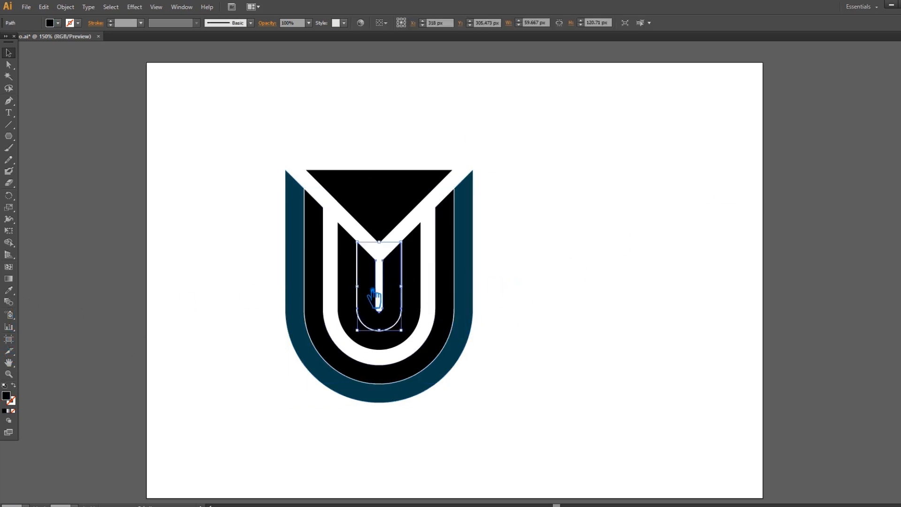
{"action": "double_click", "coordinate": [12, 402]}
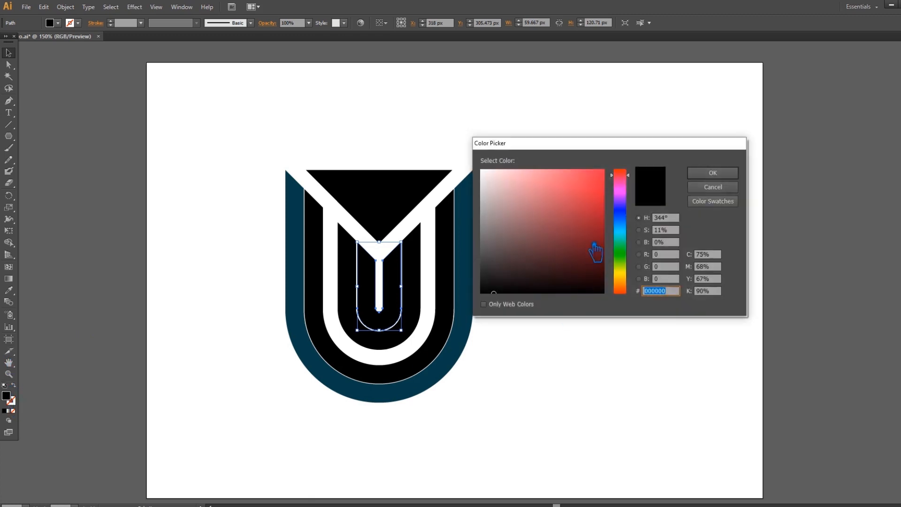
{"action": "left_click", "coordinate": [629, 272]}
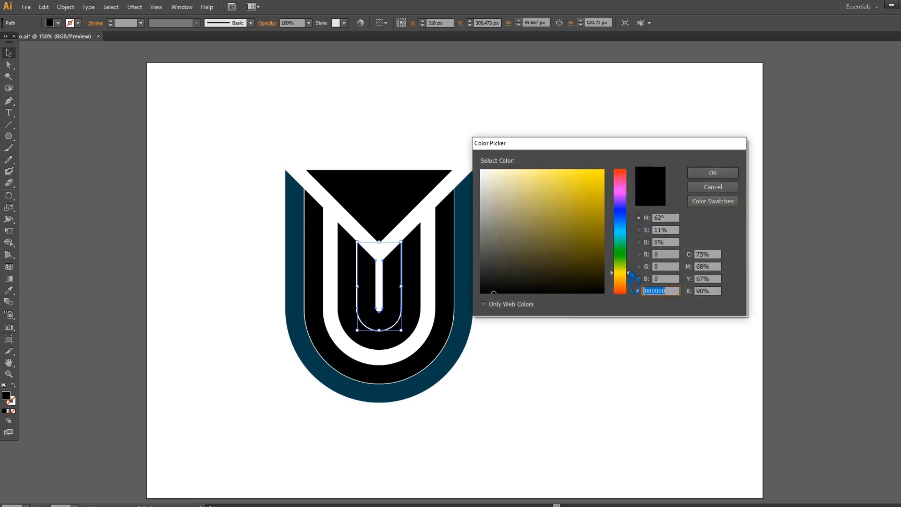
{"action": "left_click_drag", "start_coordinate": [580, 240], "coordinate": [567, 212]}
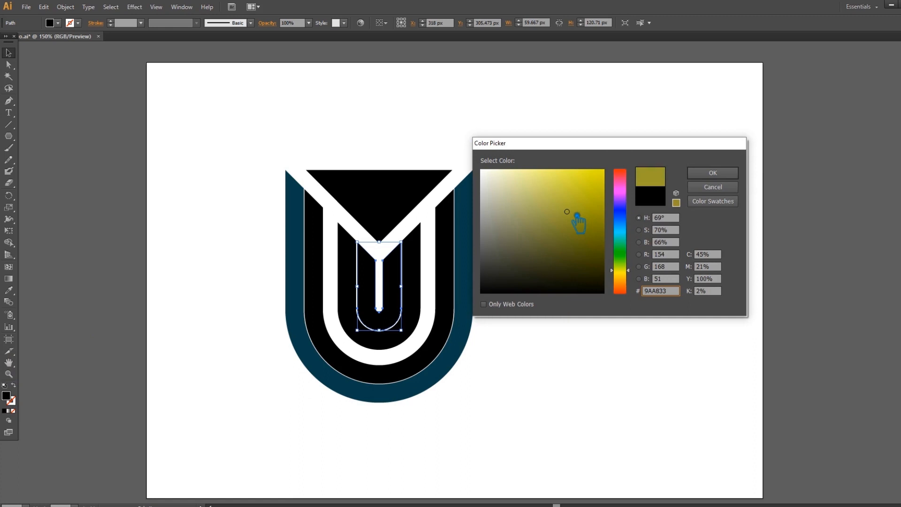
{"action": "left_click", "coordinate": [713, 173]}
{"action": "left_click", "coordinate": [635, 211]}
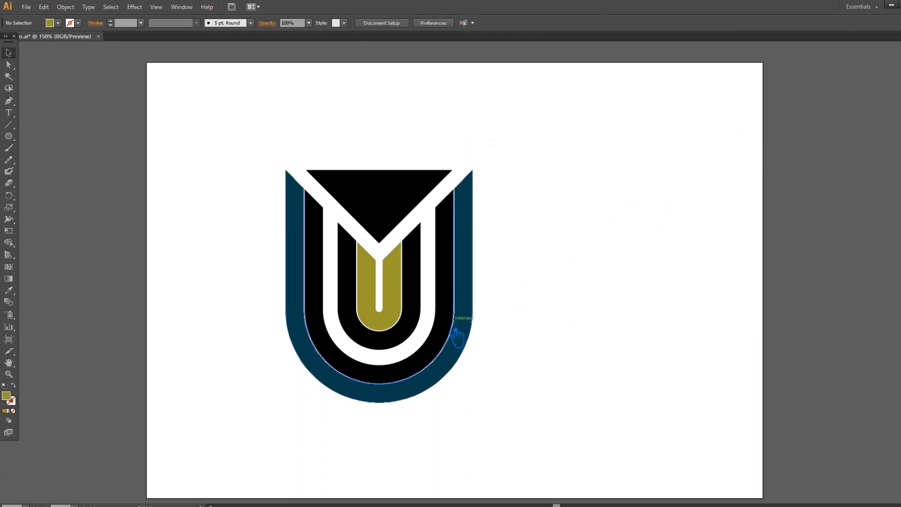
Step: Copy the innermost U's olive fill to the U directly around it and shift that fill's hue slightly toward green
{"action": "left_click", "coordinate": [428, 281]}
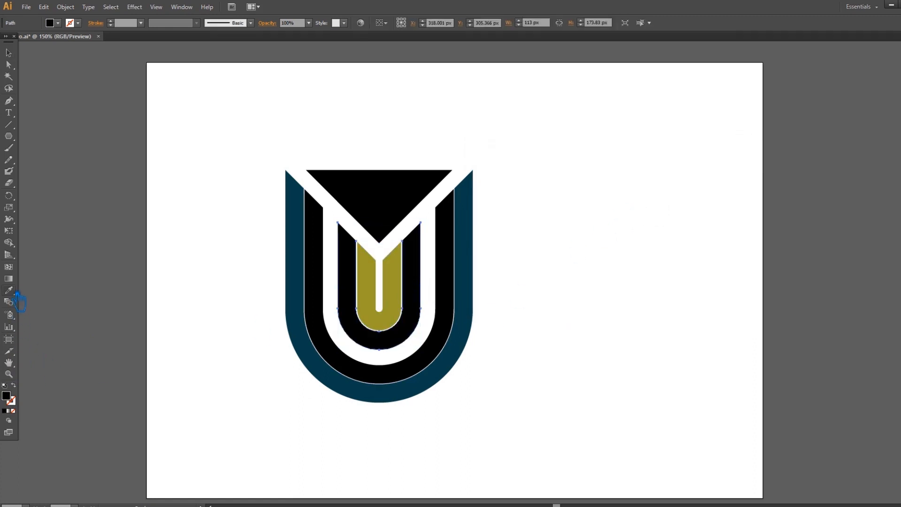
{"action": "left_click", "coordinate": [399, 297]}
{"action": "left_click", "coordinate": [10, 53]}
{"action": "double_click", "coordinate": [8, 397]}
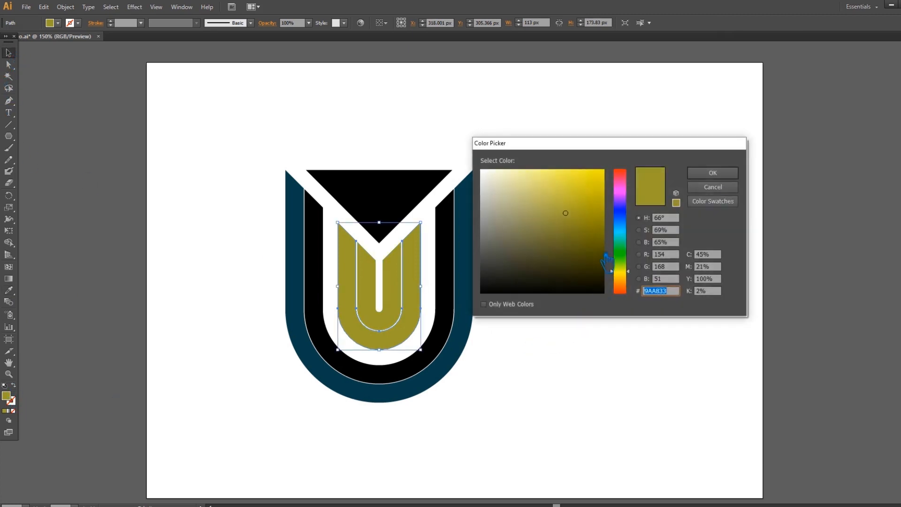
{"action": "left_click", "coordinate": [629, 270]}
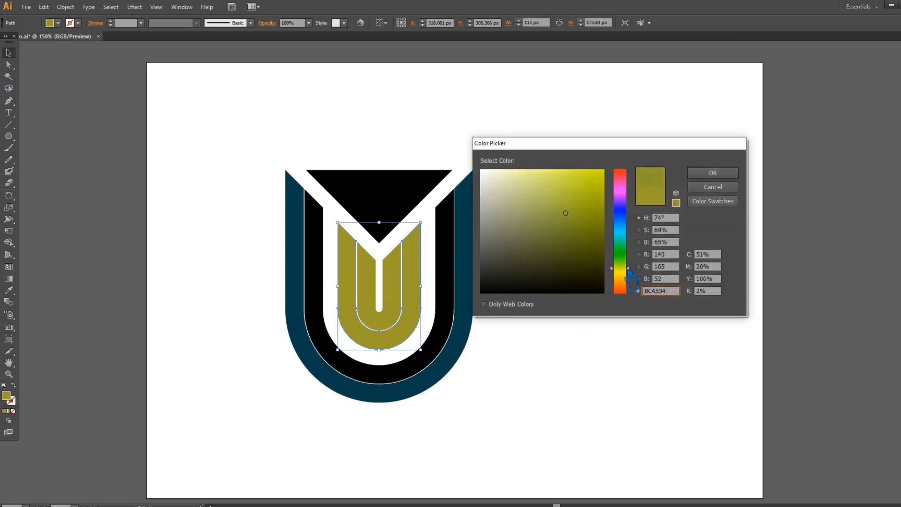
{"action": "left_click_drag", "start_coordinate": [629, 273], "coordinate": [629, 271]}
{"action": "left_click", "coordinate": [712, 172]}
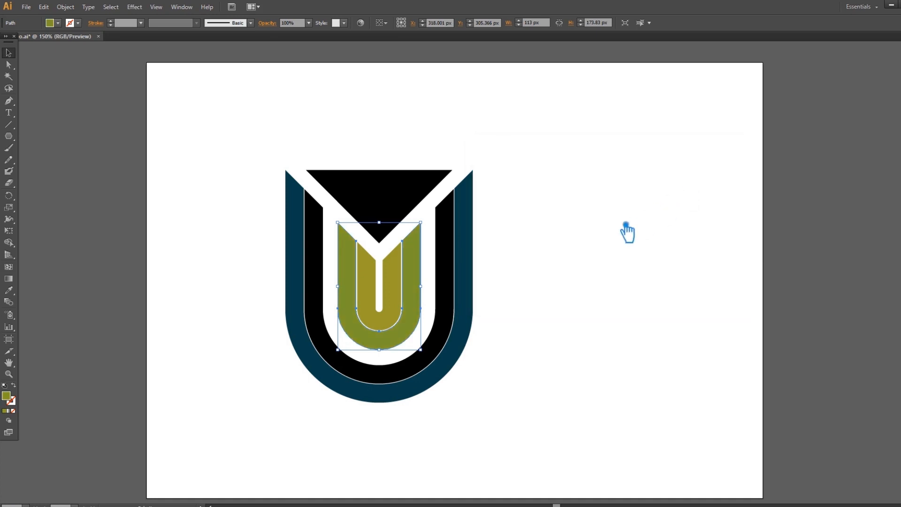
{"action": "left_click", "coordinate": [622, 233]}
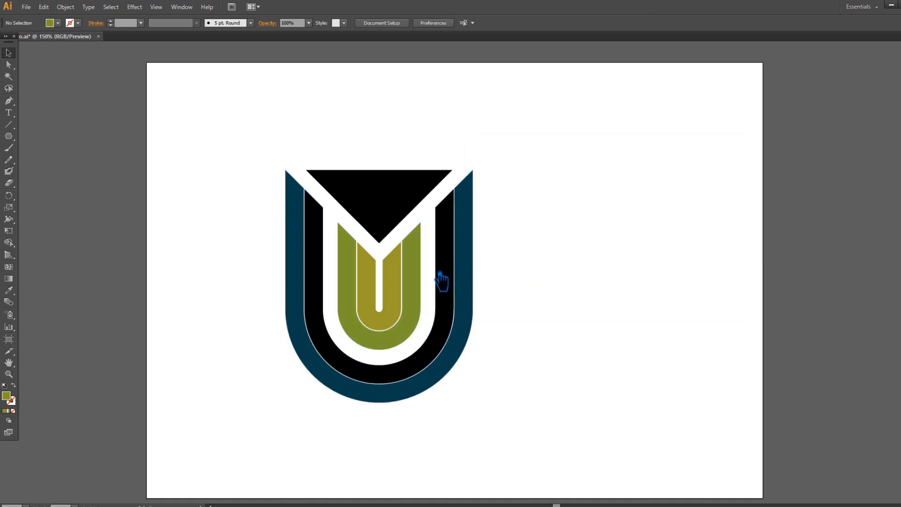
Step: Darken the fill of the green U around the innermost one to a deep olive green
{"action": "left_click", "coordinate": [417, 296]}
{"action": "double_click", "coordinate": [7, 396]}
{"action": "left_click", "coordinate": [571, 231]}
{"action": "left_click", "coordinate": [735, 177]}
{"action": "left_click", "coordinate": [725, 181]}
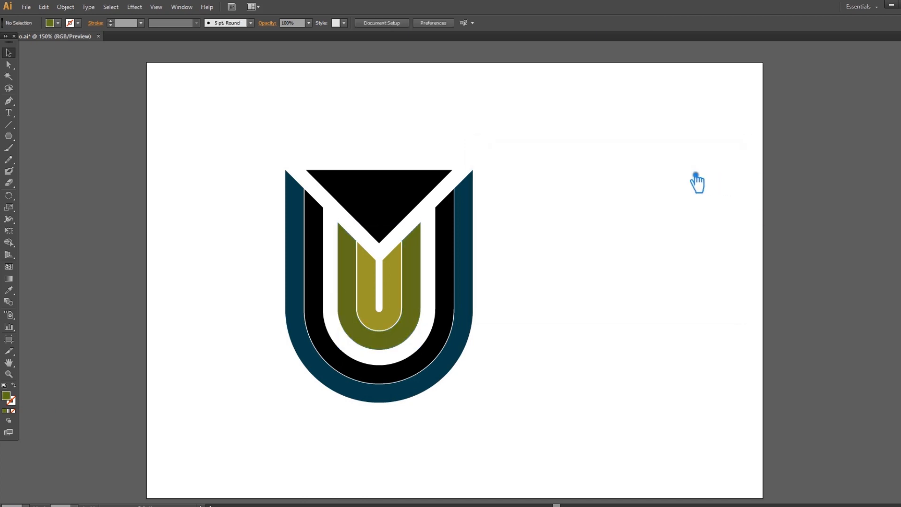
Step: Copy the outermost U's fill to the black U inside it and lighten that fill to #175E5E
{"action": "left_click", "coordinate": [379, 197]}
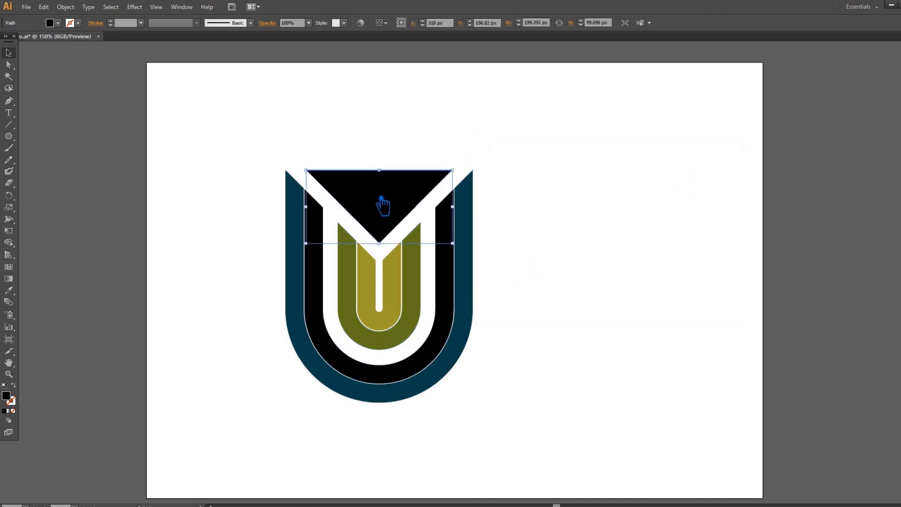
{"action": "left_click", "coordinate": [600, 194]}
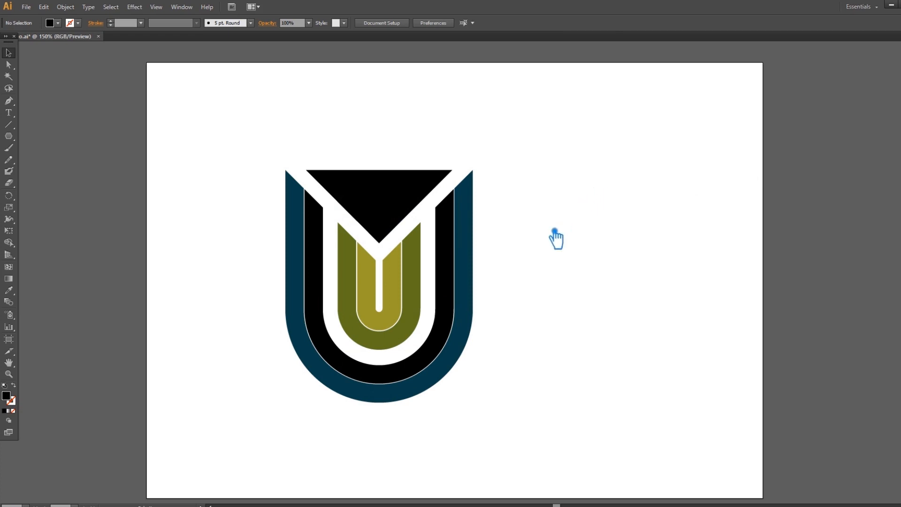
{"action": "left_click", "coordinate": [454, 275]}
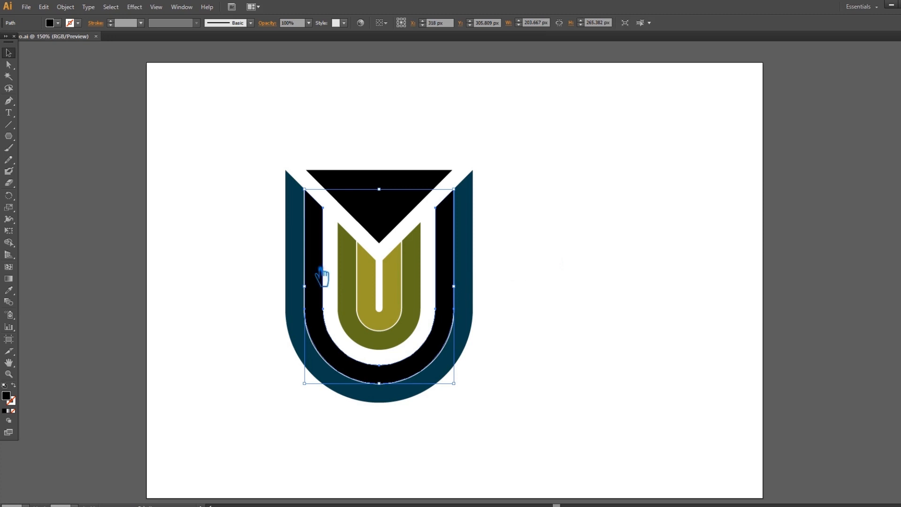
{"action": "left_click", "coordinate": [470, 294]}
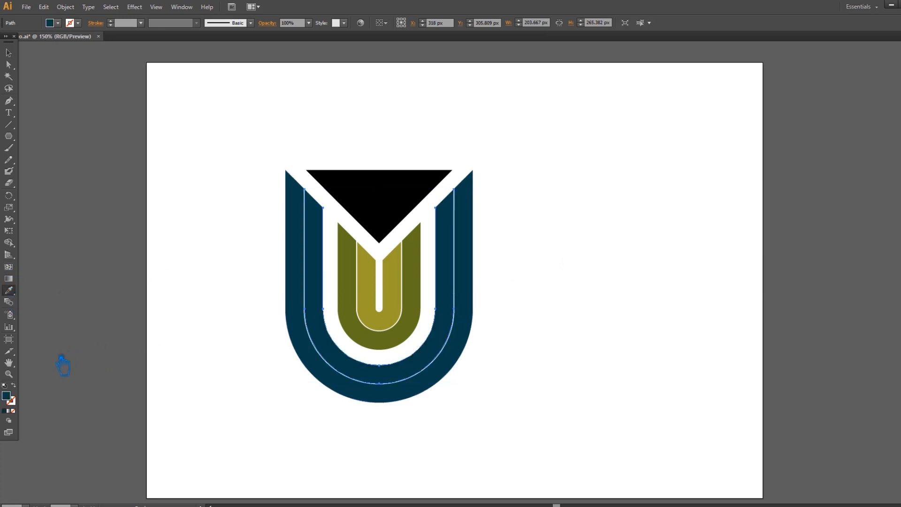
{"action": "double_click", "coordinate": [9, 399]}
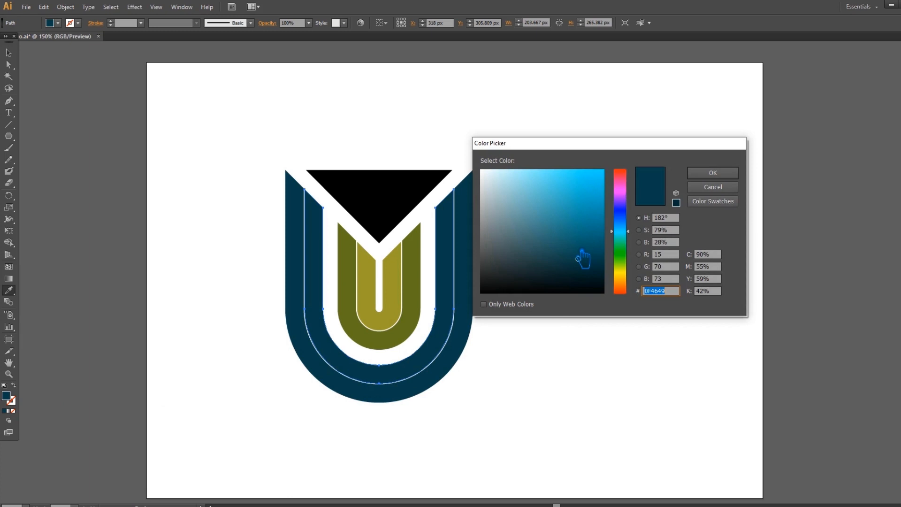
{"action": "left_click", "coordinate": [571, 246]}
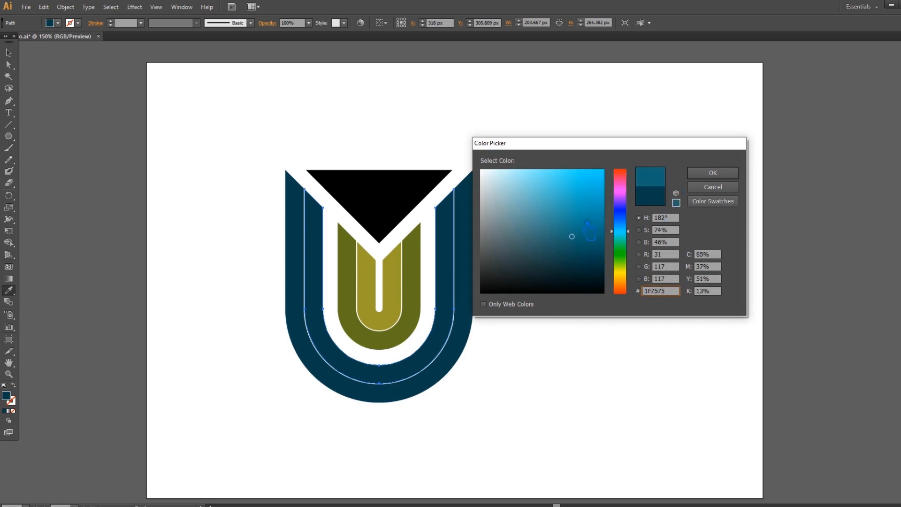
{"action": "left_click", "coordinate": [573, 247]}
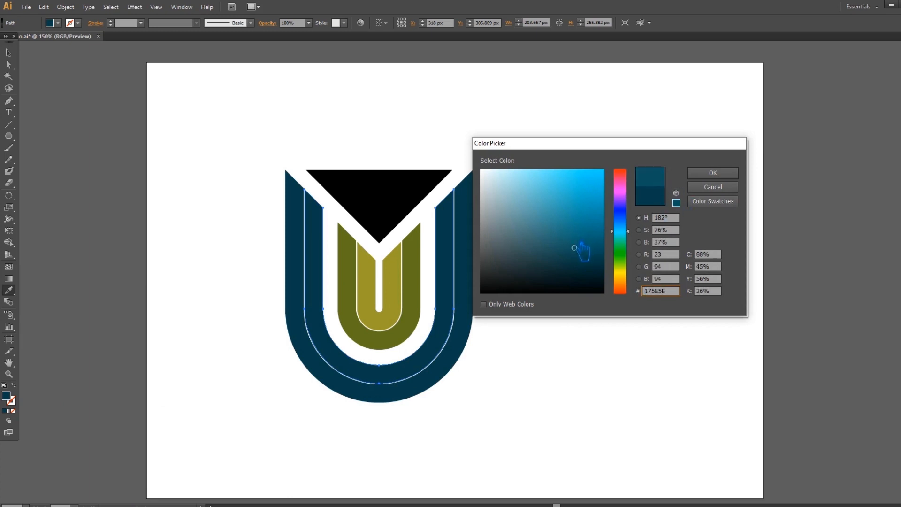
{"action": "left_click", "coordinate": [713, 172]}
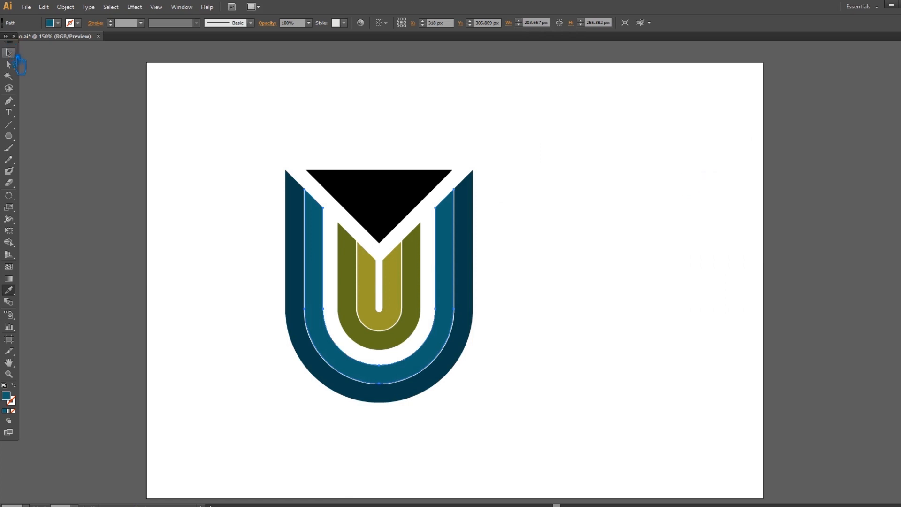
{"action": "left_click", "coordinate": [381, 93]}
Step: Fill the black triangle with the outermost U's dark teal blue using the Eyedropper tool
{"action": "left_click", "coordinate": [426, 196]}
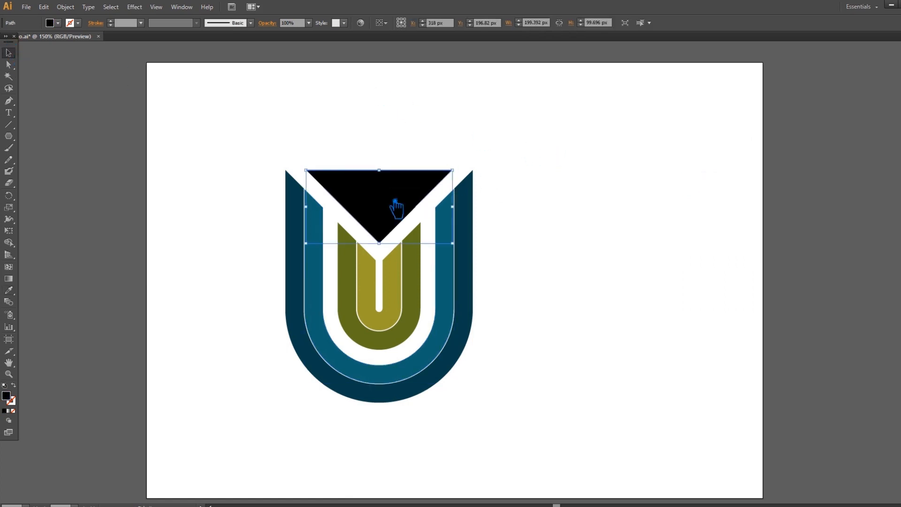
{"action": "left_click", "coordinate": [9, 291]}
{"action": "left_click", "coordinate": [297, 295]}
{"action": "left_click", "coordinate": [8, 53]}
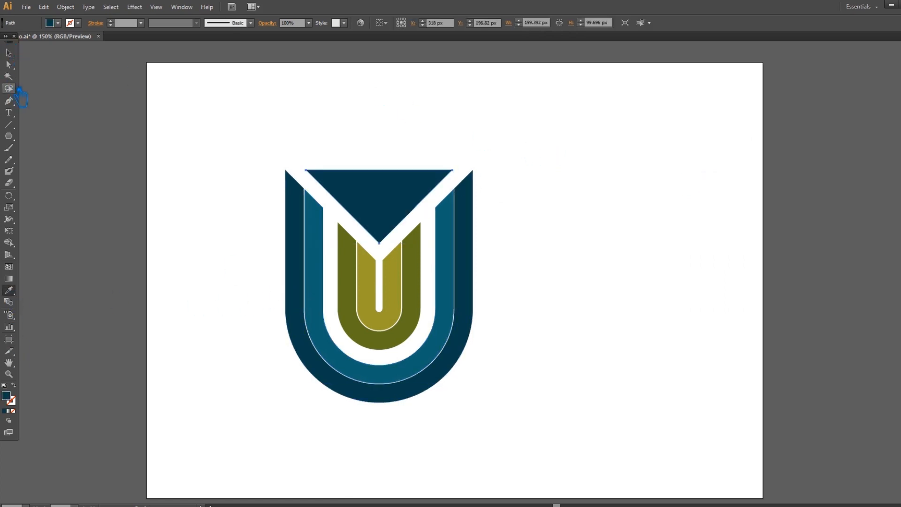
Step: Select the whole logo and move it closer to the artboard's center
{"action": "left_click", "coordinate": [514, 146]}
{"action": "left_click_drag", "start_coordinate": [558, 441], "coordinate": [237, 160]}
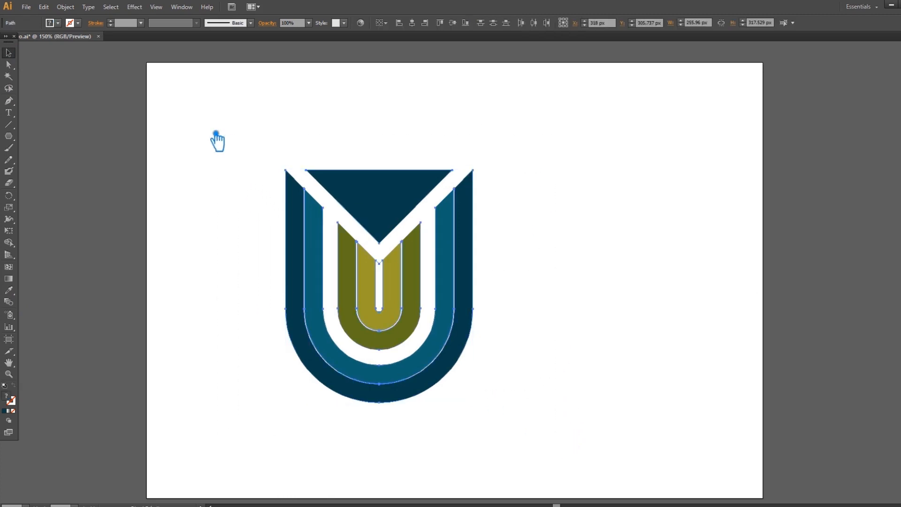
{"action": "left_click", "coordinate": [508, 298]}
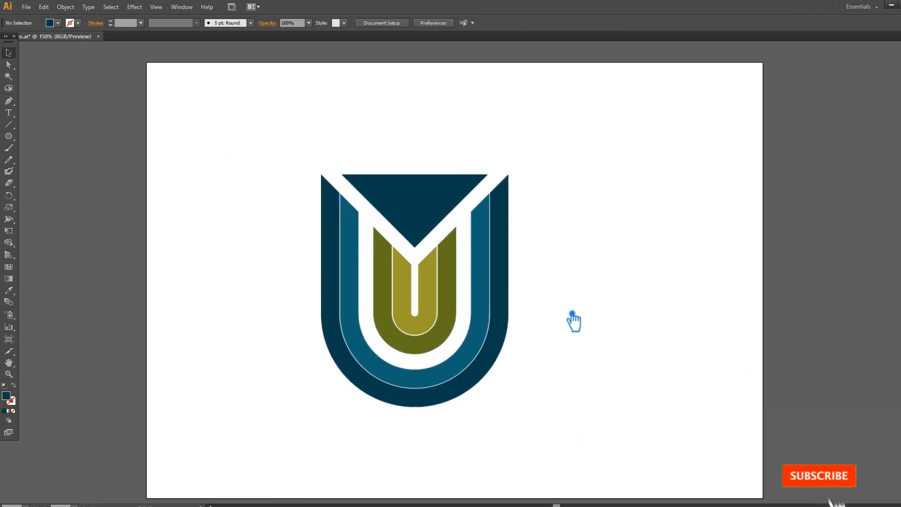